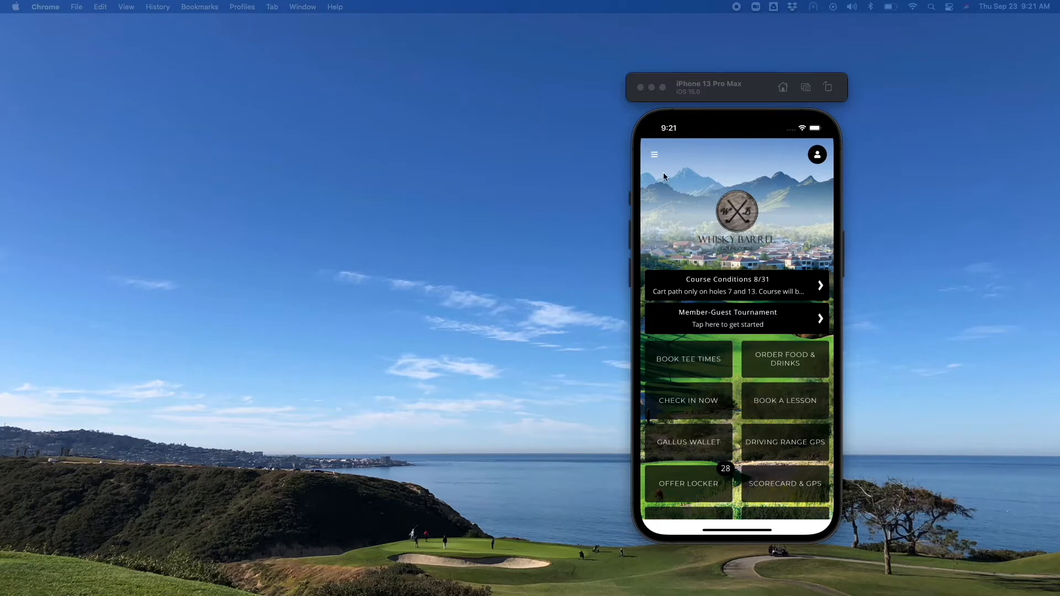
View the golf app's side menu in the iPhone simulator and close it again
{"action": "left_click", "coordinate": [687, 190]}
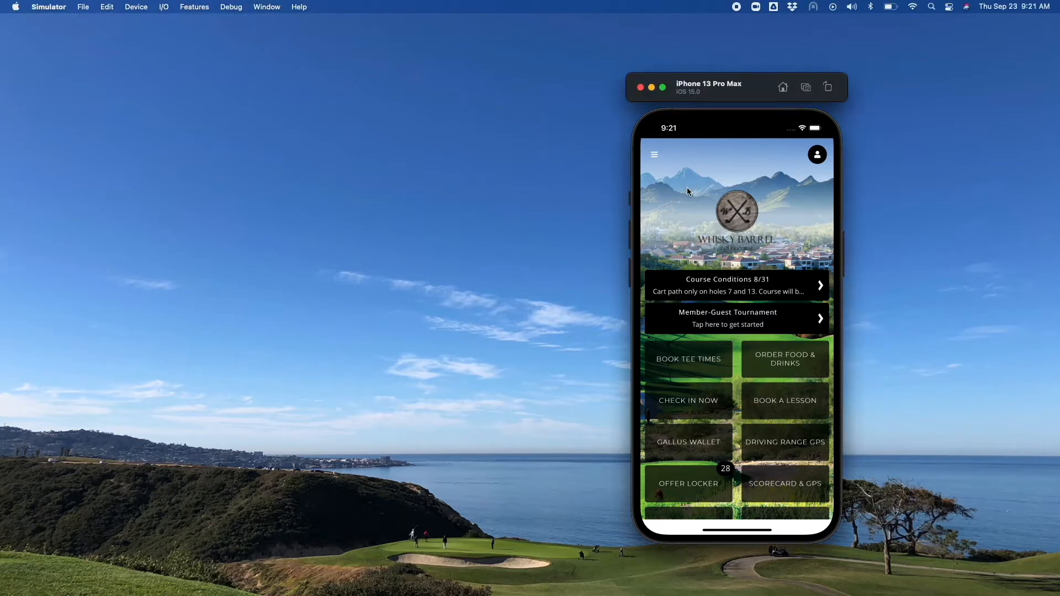
{"action": "left_click", "coordinate": [655, 155]}
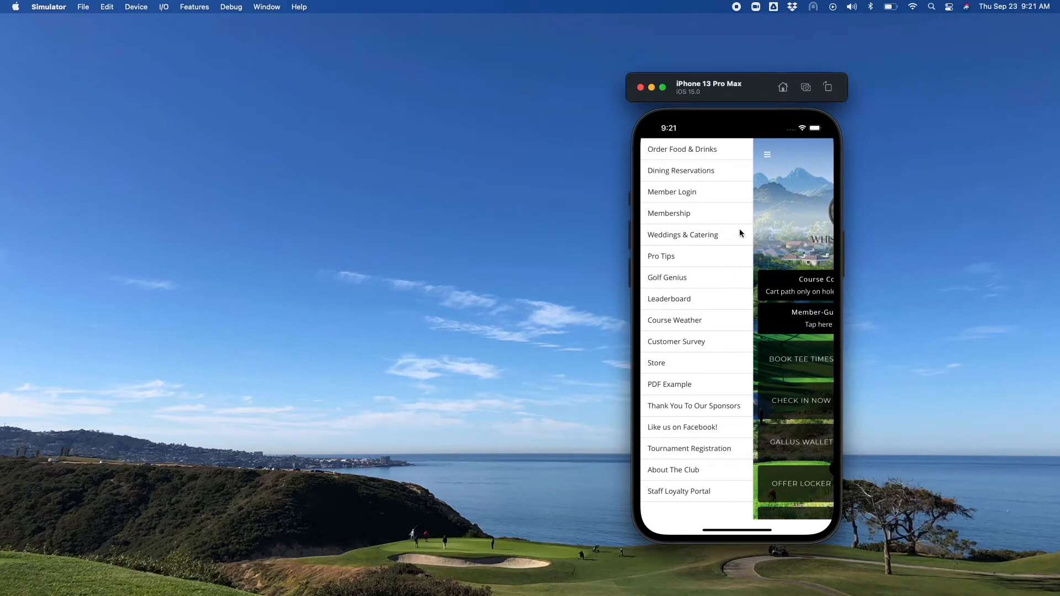
{"action": "left_click", "coordinate": [767, 154]}
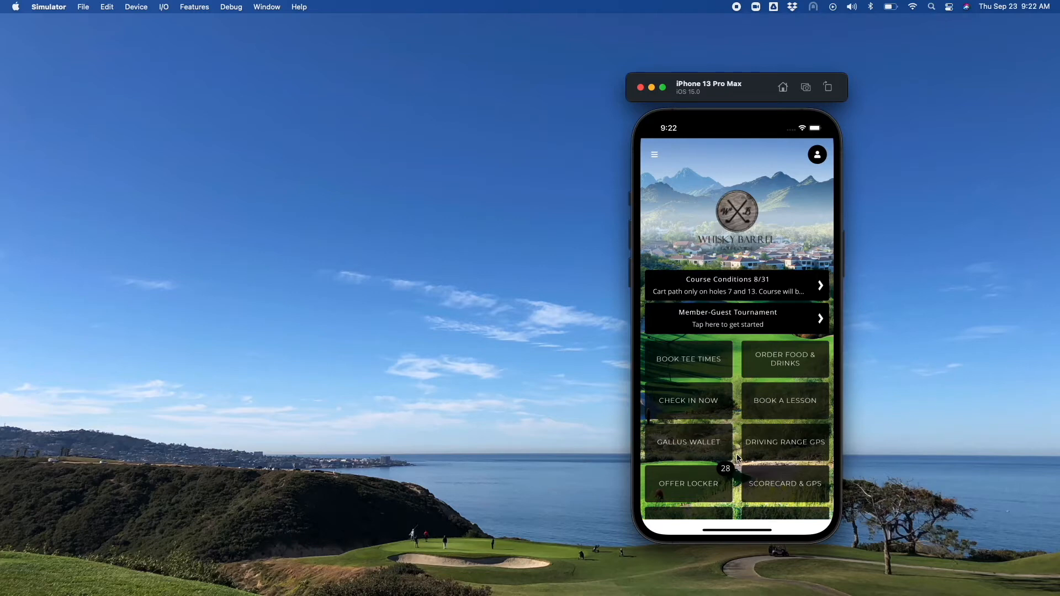
Look through the Book a Lesson page in the simulated app and close it
{"action": "left_click", "coordinate": [779, 407]}
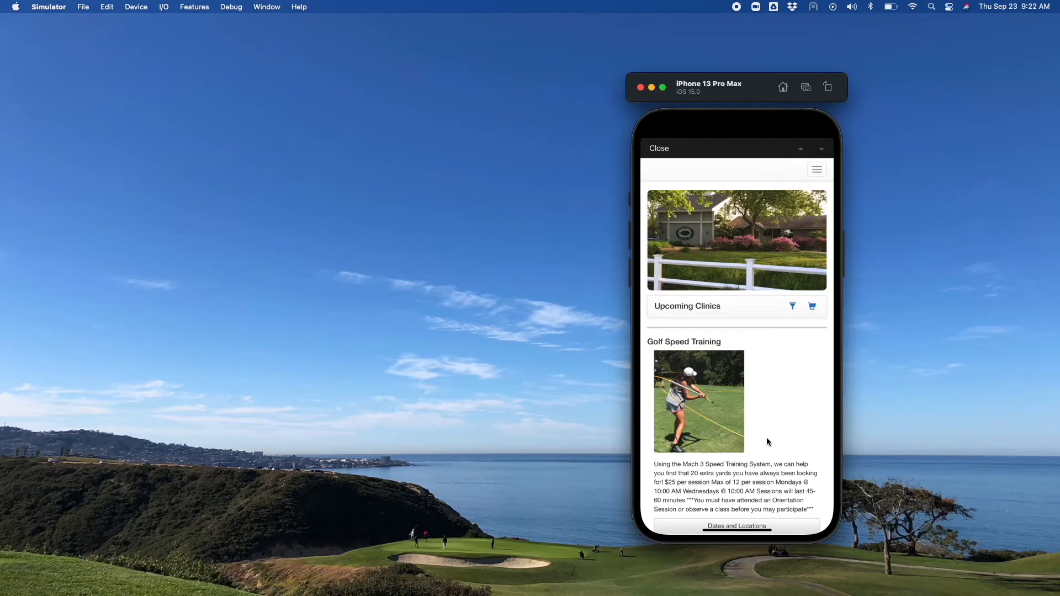
{"action": "scroll", "coordinate": [768, 437], "scroll_direction": "down", "scroll_amount": 5}
{"action": "left_click_drag", "start_coordinate": [775, 440], "coordinate": [756, 363]}
{"action": "left_click_drag", "start_coordinate": [767, 292], "coordinate": [764, 403]}
{"action": "left_click", "coordinate": [668, 150]}
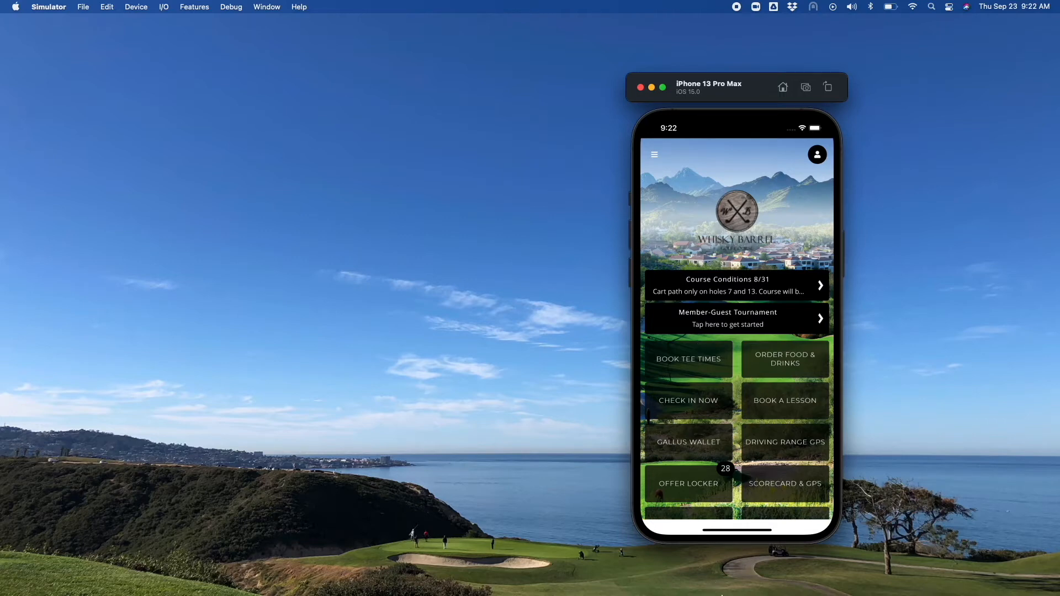
Switch to the Gallus Golf manager in Chrome and open the app navigation setup
{"action": "mouse_move", "coordinate": [715, 590]}
{"action": "left_click", "coordinate": [757, 585]}
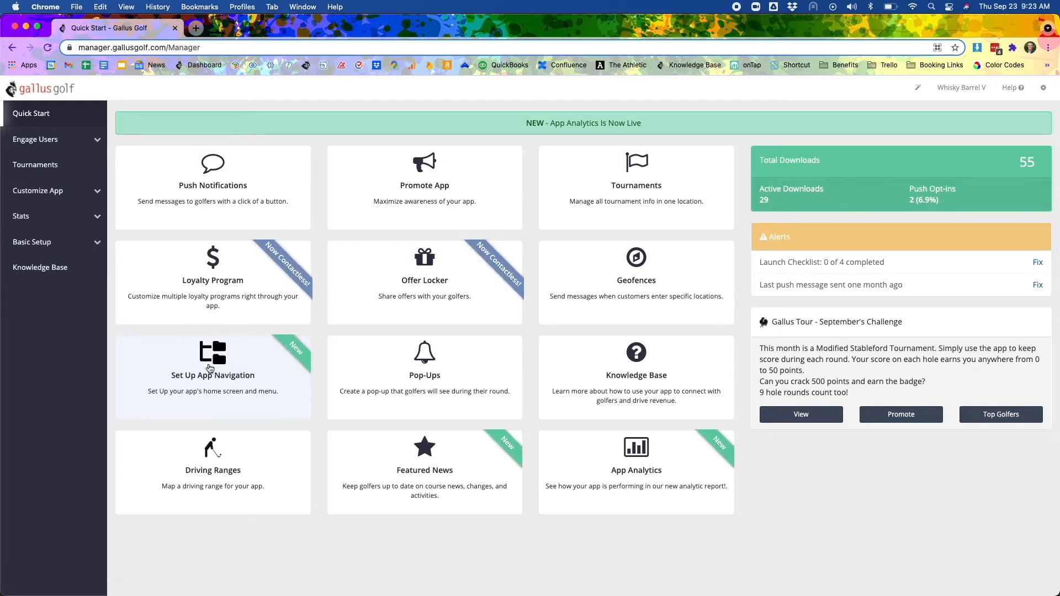
{"action": "left_click", "coordinate": [208, 368]}
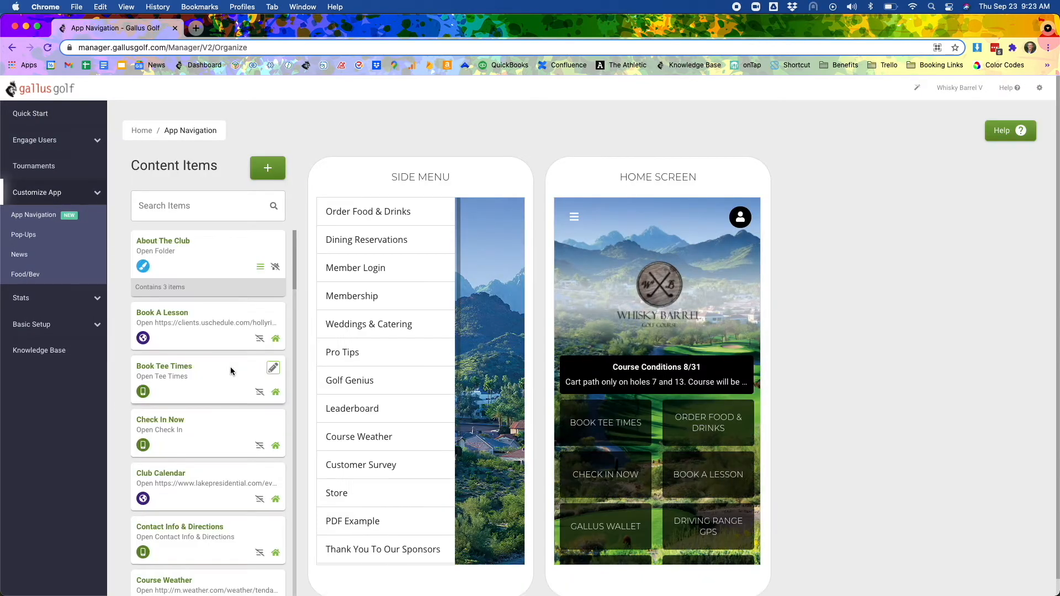
{"action": "key", "text": "super+minus"}
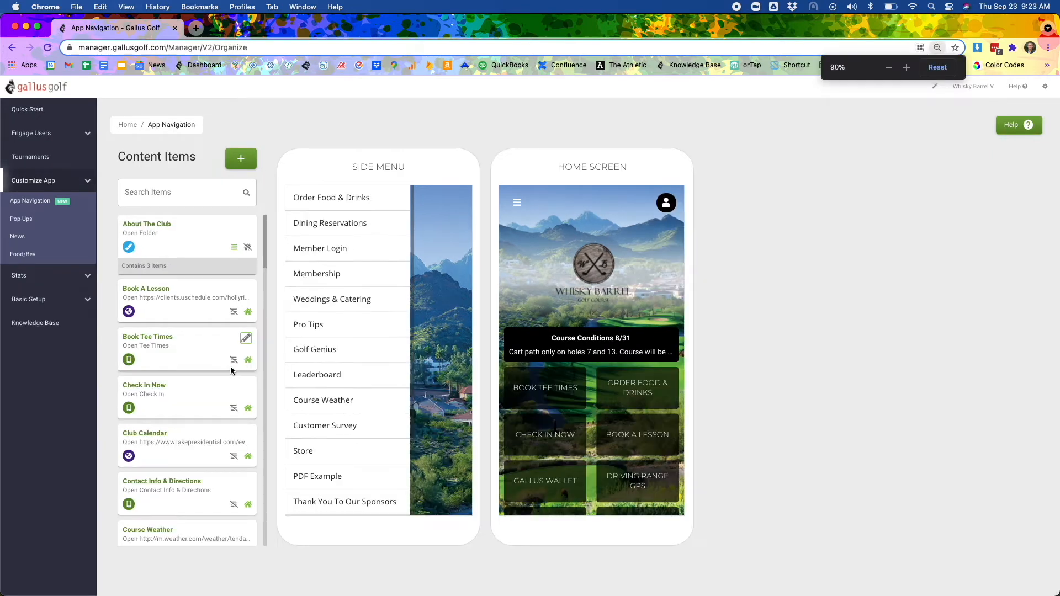
{"action": "key", "text": "super+equal"}
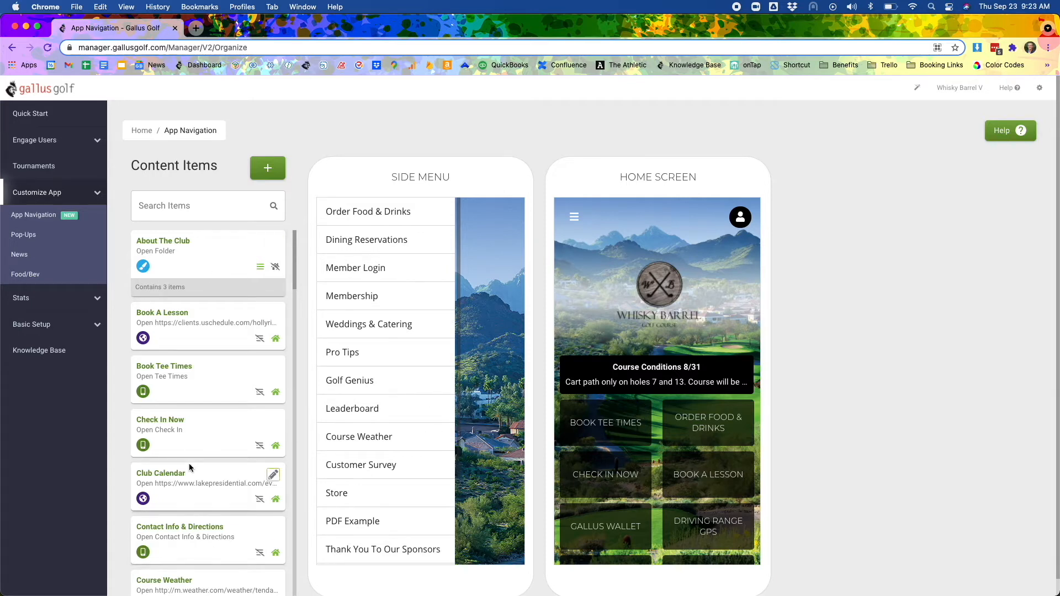
Find the Scorecard & GPS content item, inspect its editable button label and cancel without saving
{"action": "scroll", "coordinate": [189, 467], "scroll_direction": "down", "scroll_amount": 15}
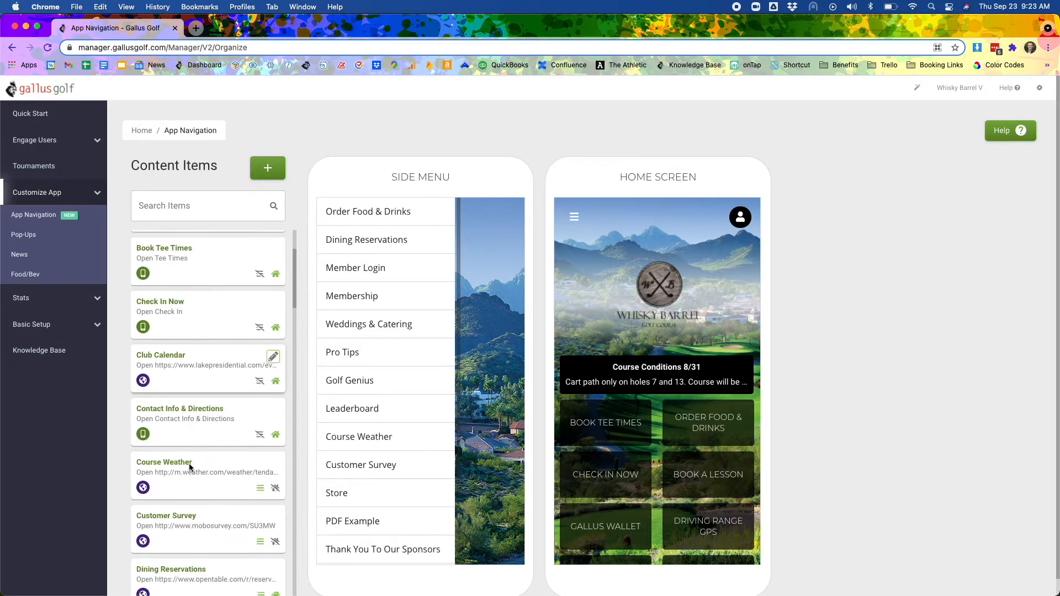
{"action": "scroll", "coordinate": [189, 467], "scroll_direction": "down", "scroll_amount": 8}
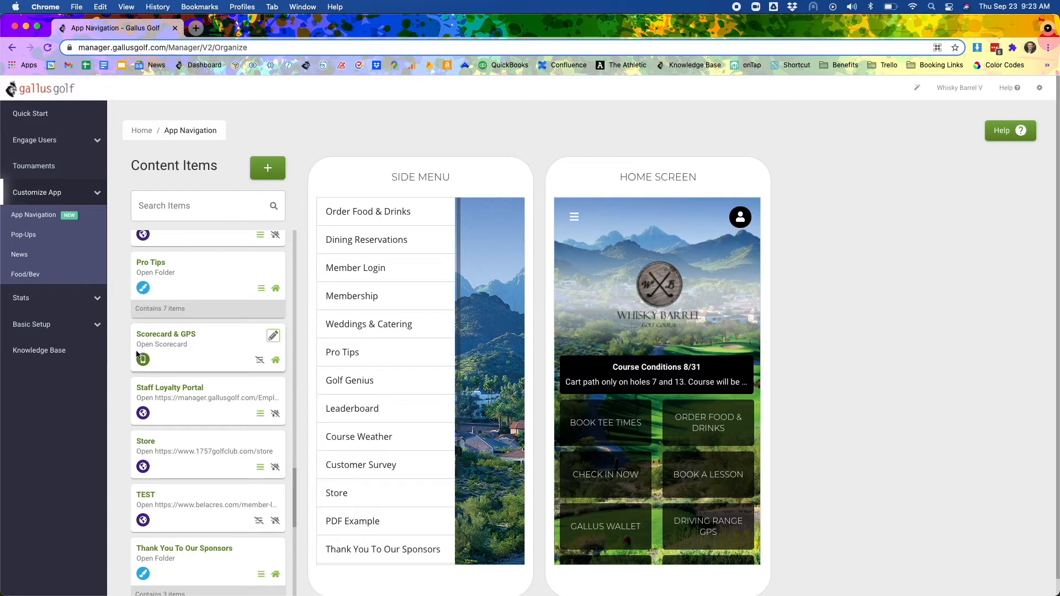
{"action": "left_click", "coordinate": [274, 338]}
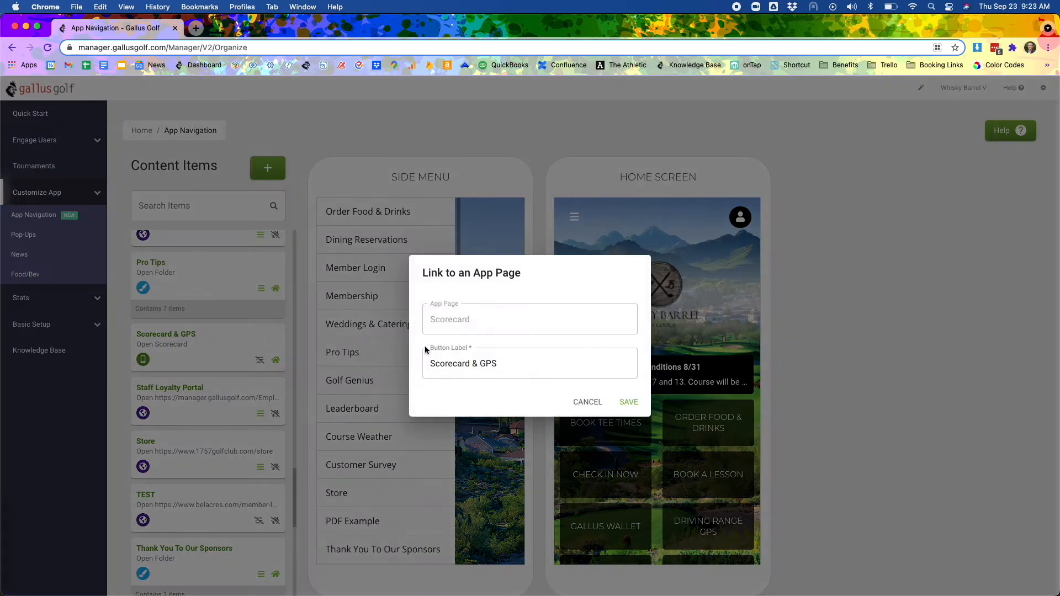
{"action": "left_click_drag", "start_coordinate": [500, 363], "coordinate": [433, 357]}
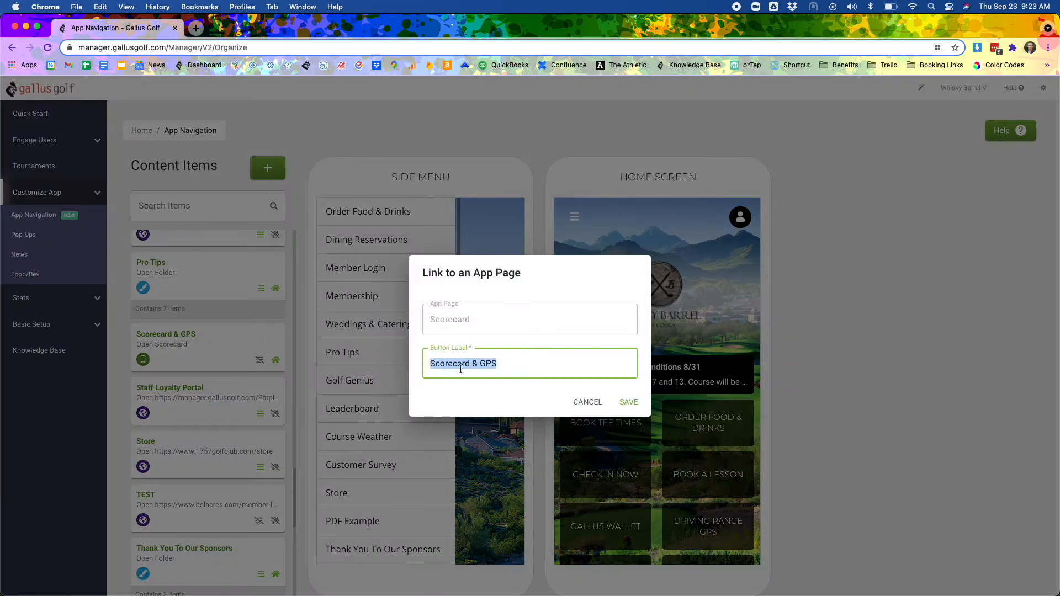
{"action": "left_click", "coordinate": [583, 402]}
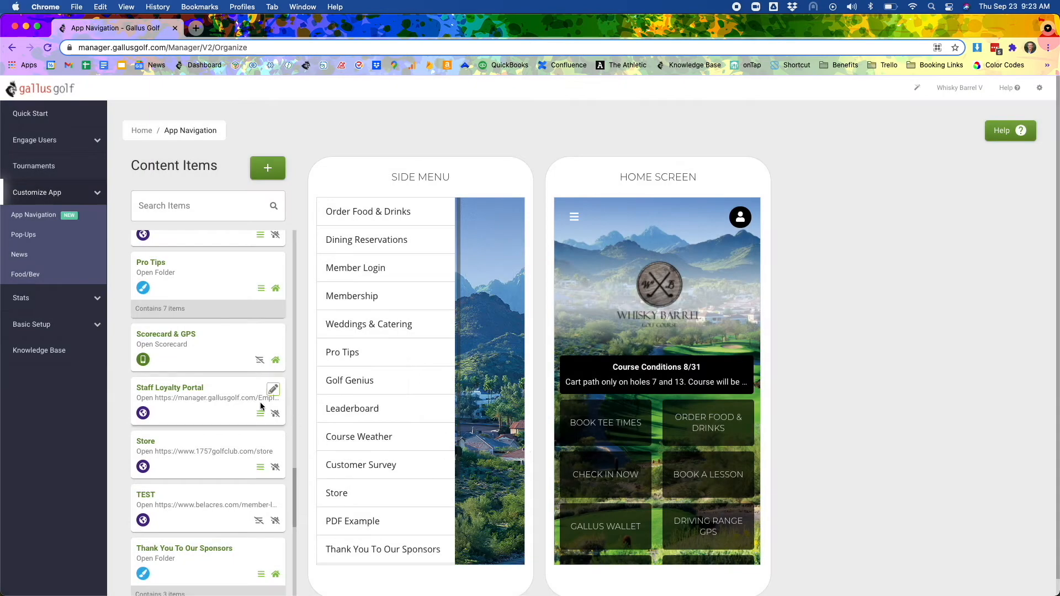
Start a content item linking to an app page and choose the News item "End of Summer Pool Party!"
{"action": "scroll", "coordinate": [201, 374], "scroll_direction": "up", "scroll_amount": 3}
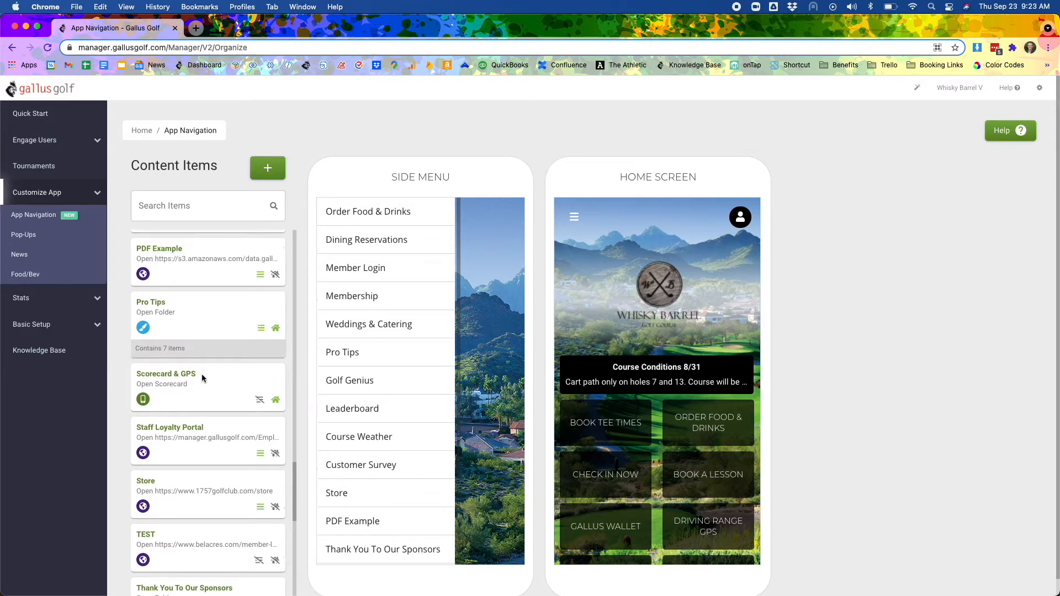
{"action": "scroll", "coordinate": [233, 361], "scroll_direction": "up", "scroll_amount": 10}
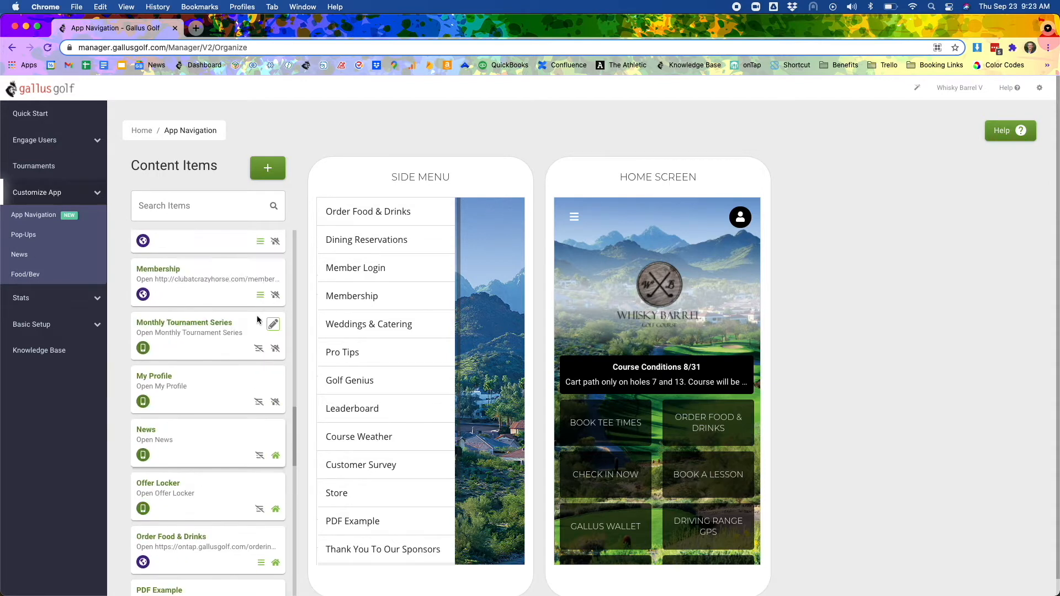
{"action": "left_click", "coordinate": [270, 172]}
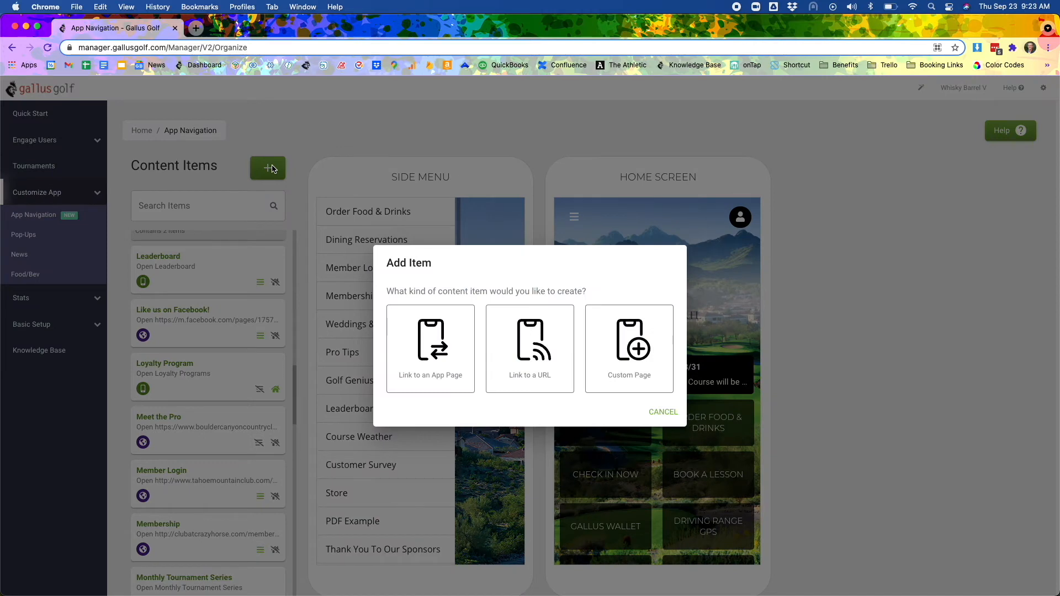
{"action": "left_click", "coordinate": [439, 344]}
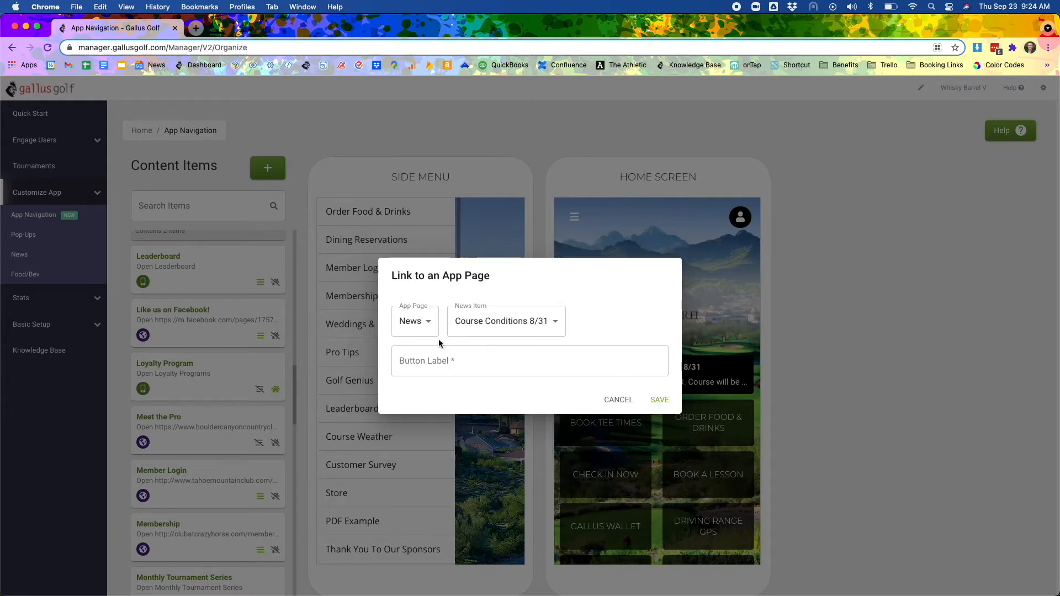
{"action": "left_click", "coordinate": [433, 332]}
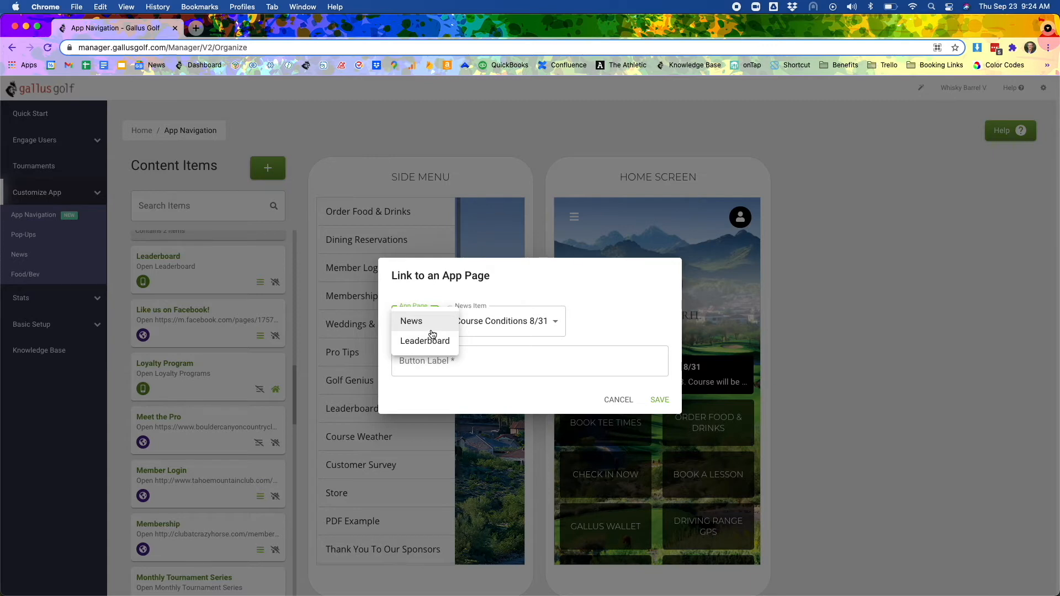
{"action": "left_click", "coordinate": [503, 293]}
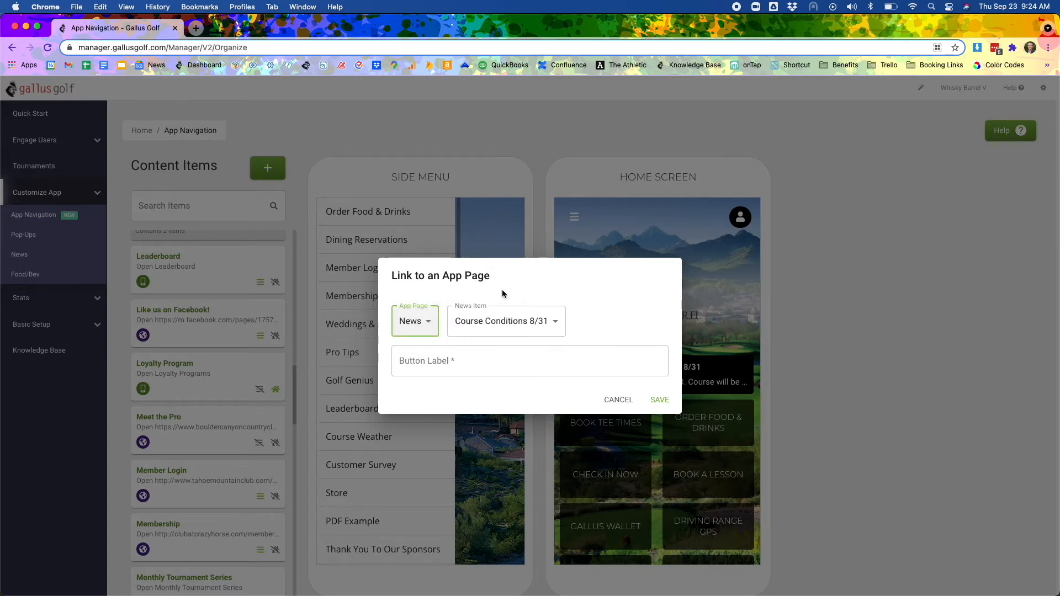
{"action": "left_click", "coordinate": [483, 319]}
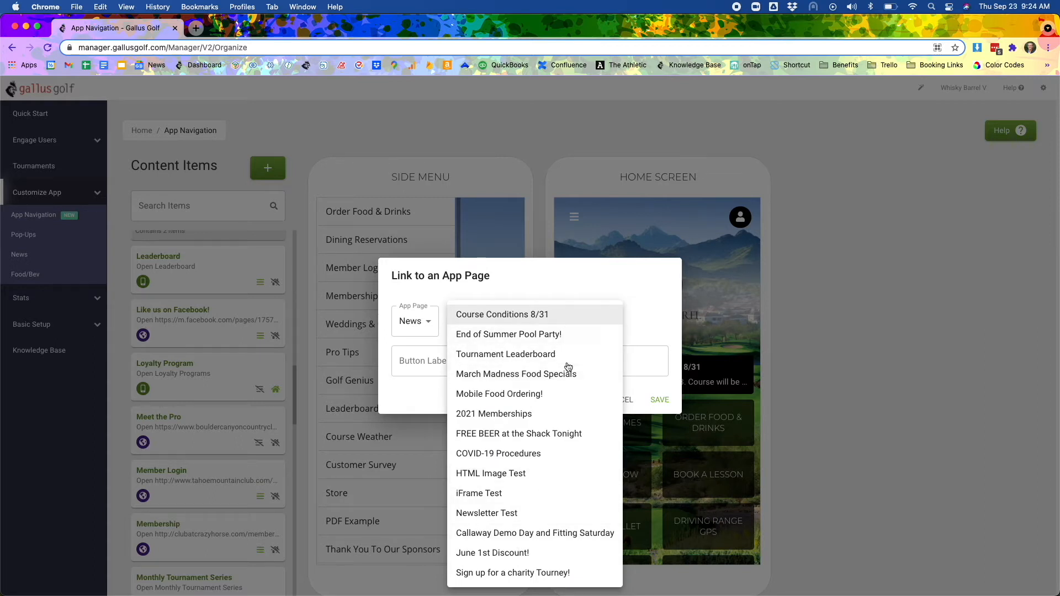
{"action": "left_click", "coordinate": [509, 335]}
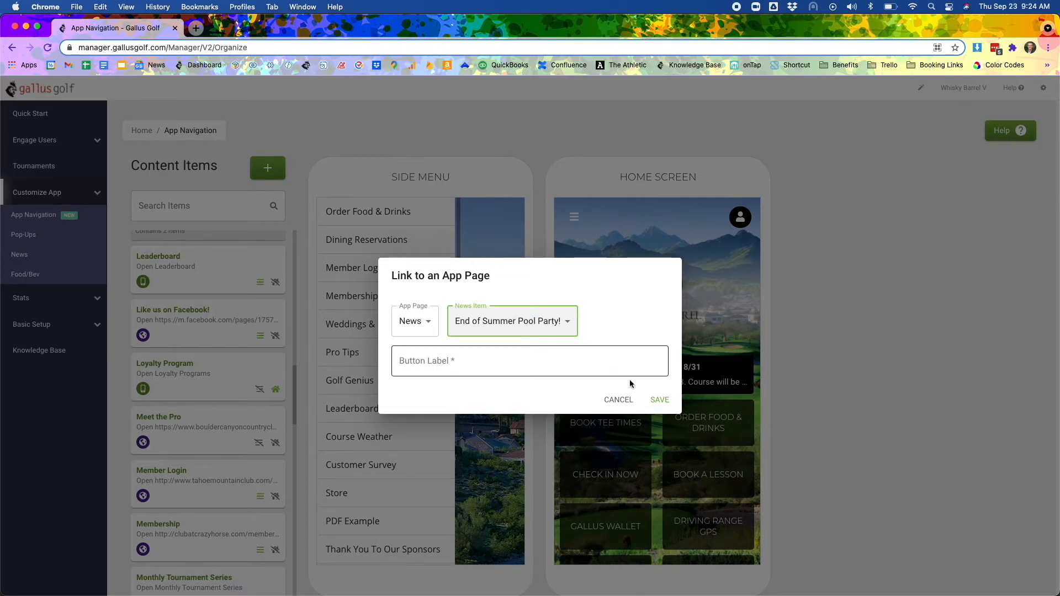
Switch the linked app page to Leaderboard, check the selectable leaderboards and cancel the new item
{"action": "left_click", "coordinate": [419, 328]}
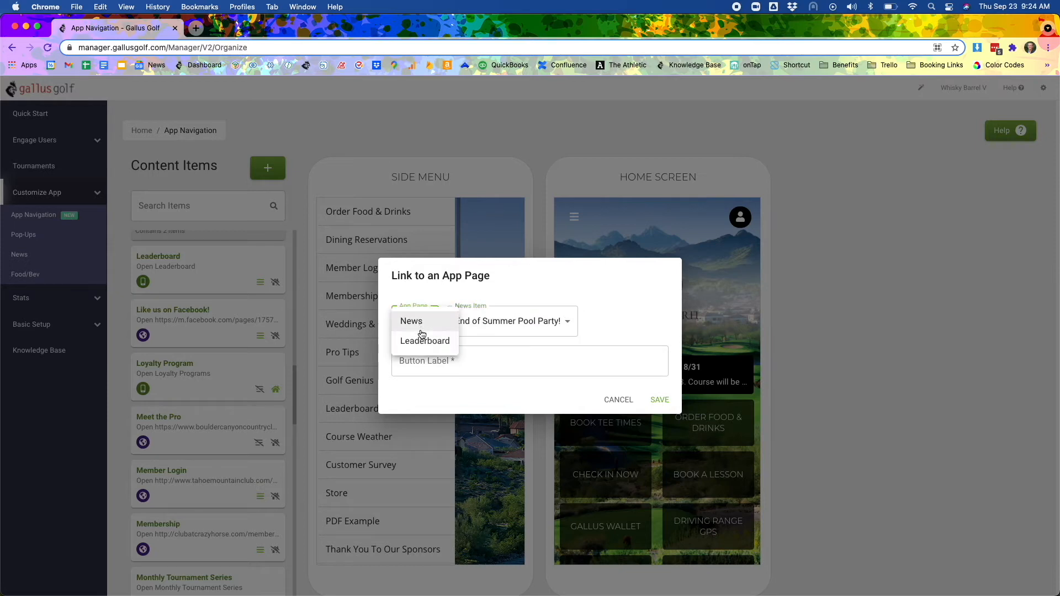
{"action": "left_click", "coordinate": [423, 339]}
{"action": "left_click", "coordinate": [504, 323]}
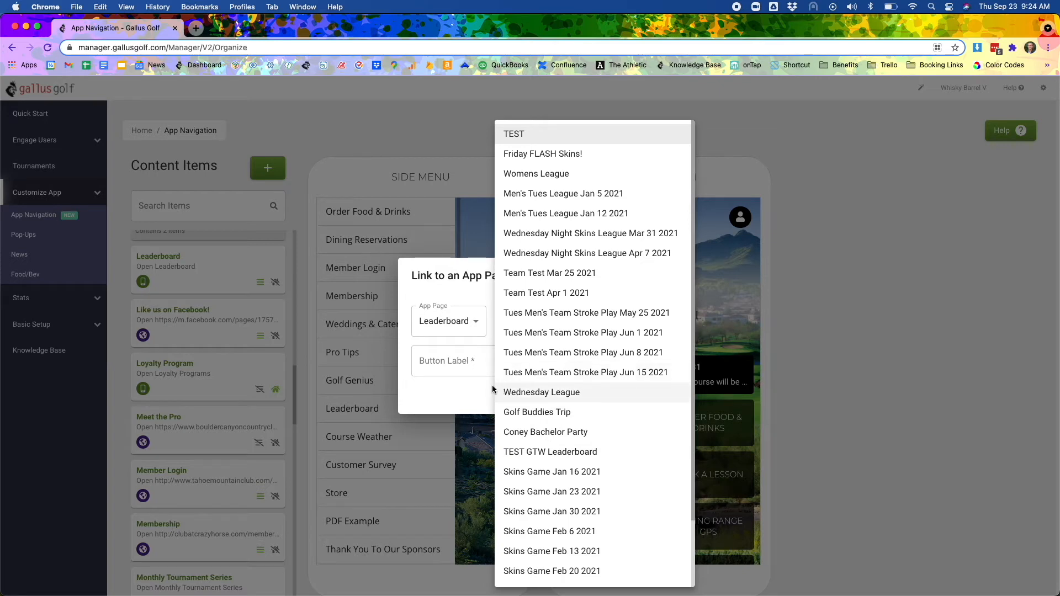
{"action": "left_click", "coordinate": [470, 388]}
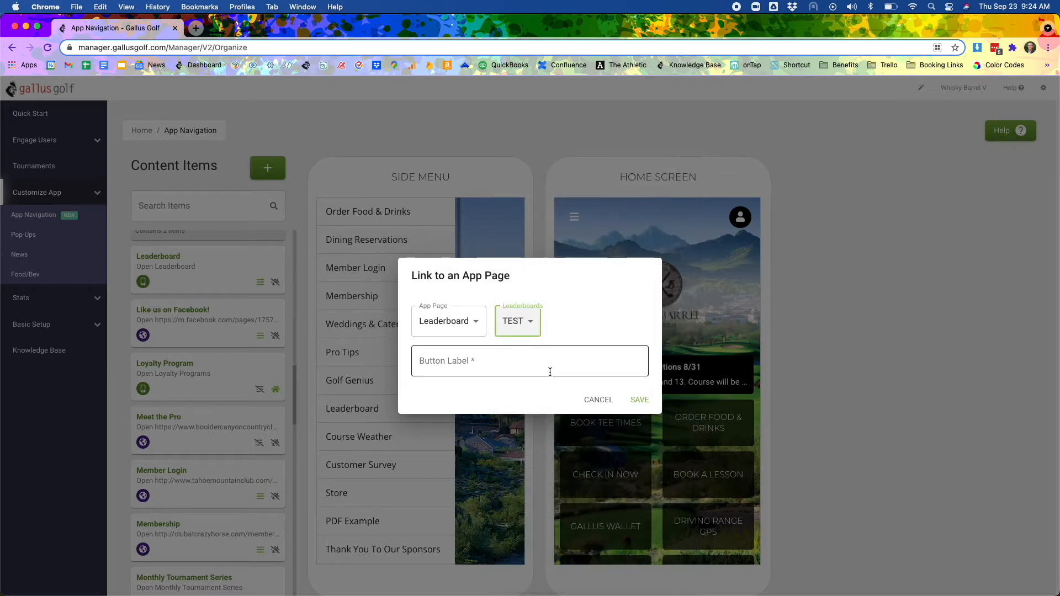
{"action": "left_click", "coordinate": [586, 395]}
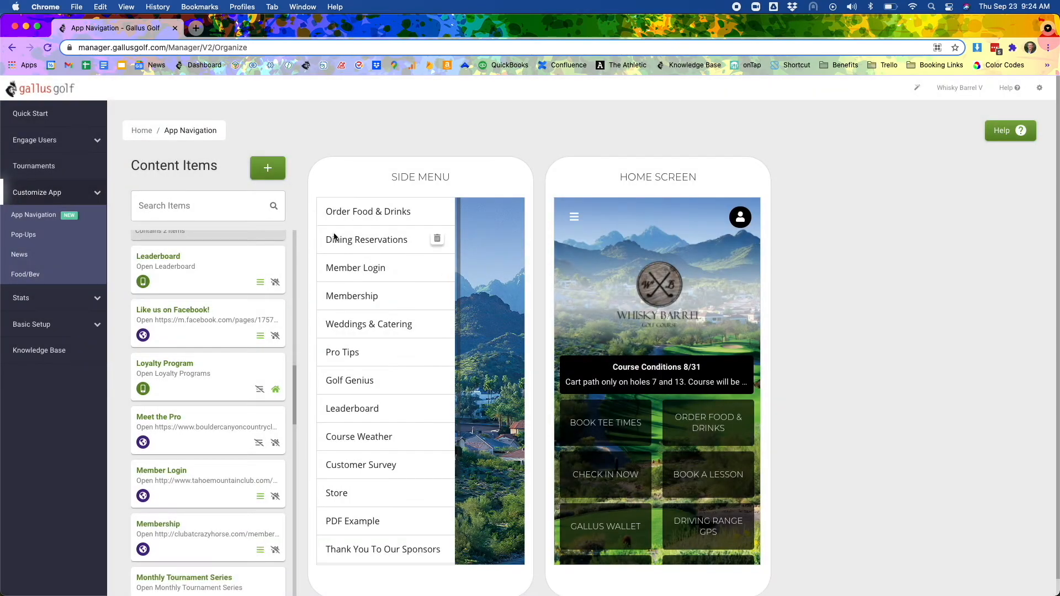
Start a Link to a URL content item and copy the address of the 1757 Golf Club website's Join page
{"action": "left_click", "coordinate": [268, 167]}
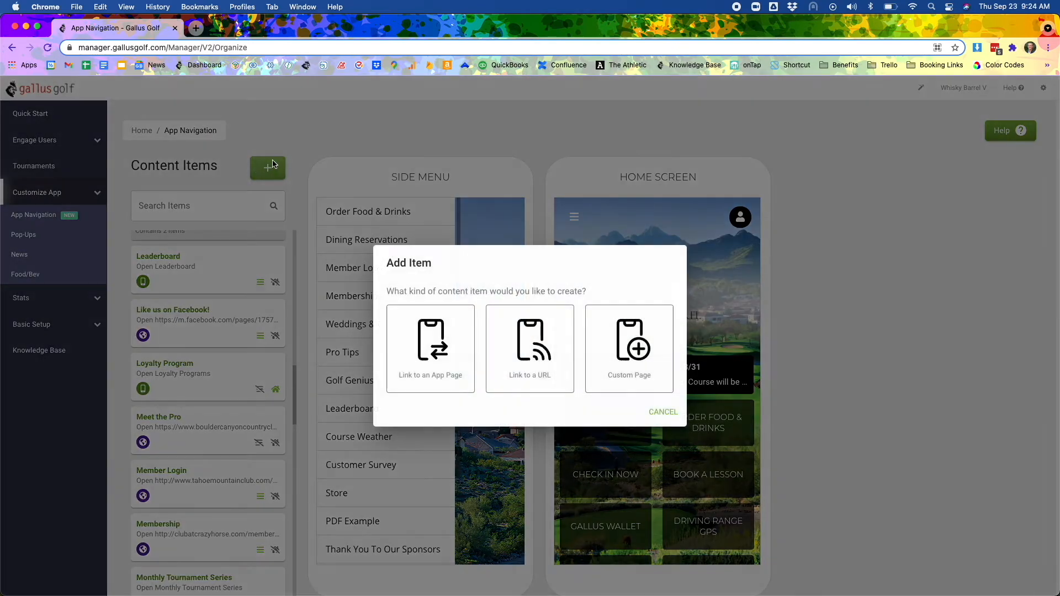
{"action": "left_click", "coordinate": [535, 373]}
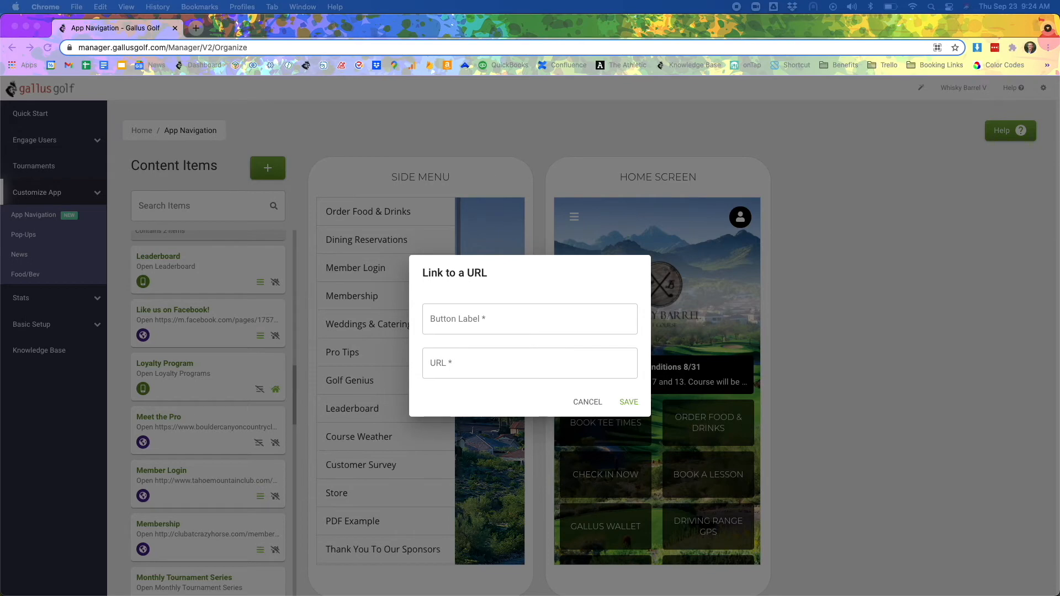
{"action": "left_click_drag", "start_coordinate": [1059, 133], "coordinate": [654, 36]}
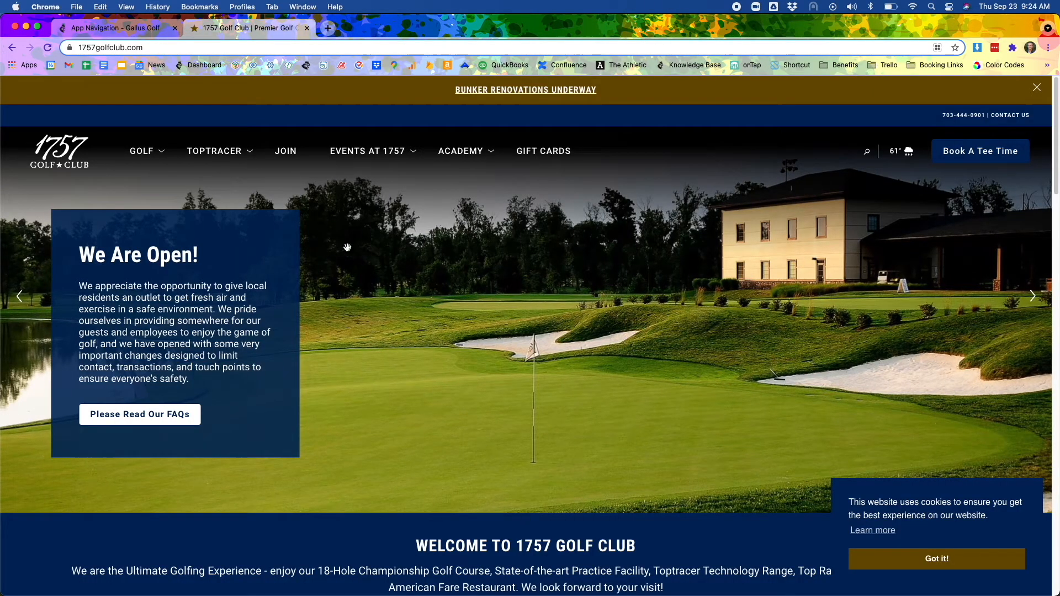
{"action": "left_click", "coordinate": [288, 154]}
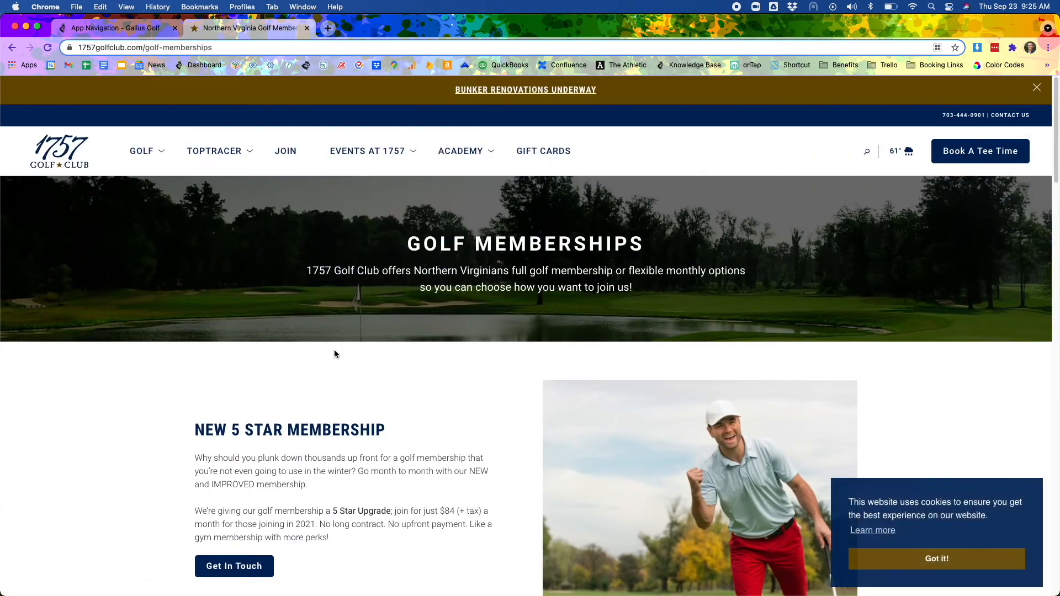
{"action": "left_click", "coordinate": [145, 48]}
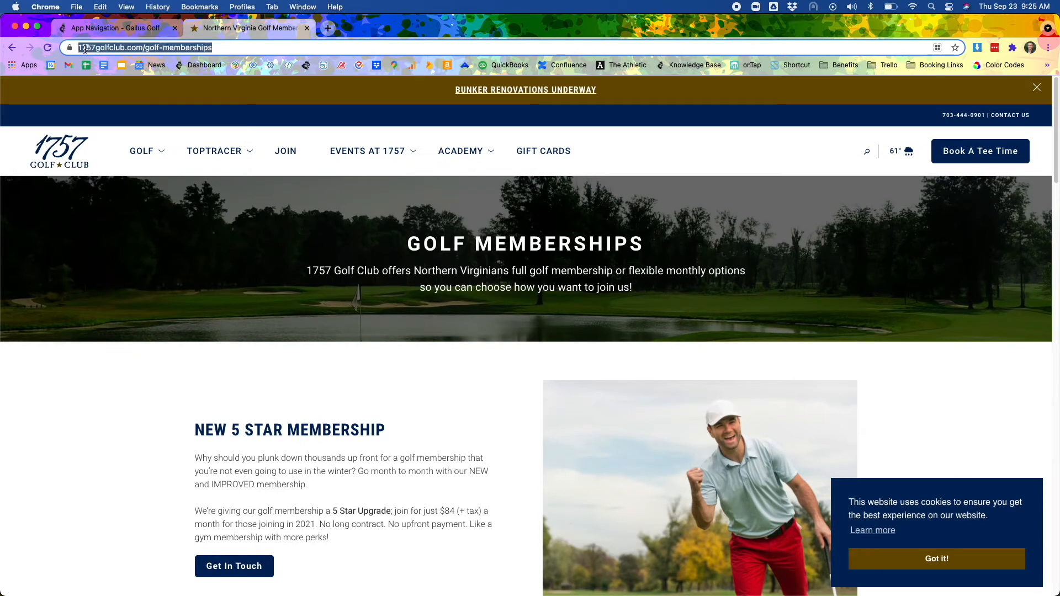
{"action": "right_click", "coordinate": [149, 48]}
{"action": "left_click", "coordinate": [166, 120]}
Label the URL content item "Join" and paste the copied golf-memberships page address as its URL
{"action": "left_click", "coordinate": [116, 28]}
{"action": "left_click", "coordinate": [460, 313]}
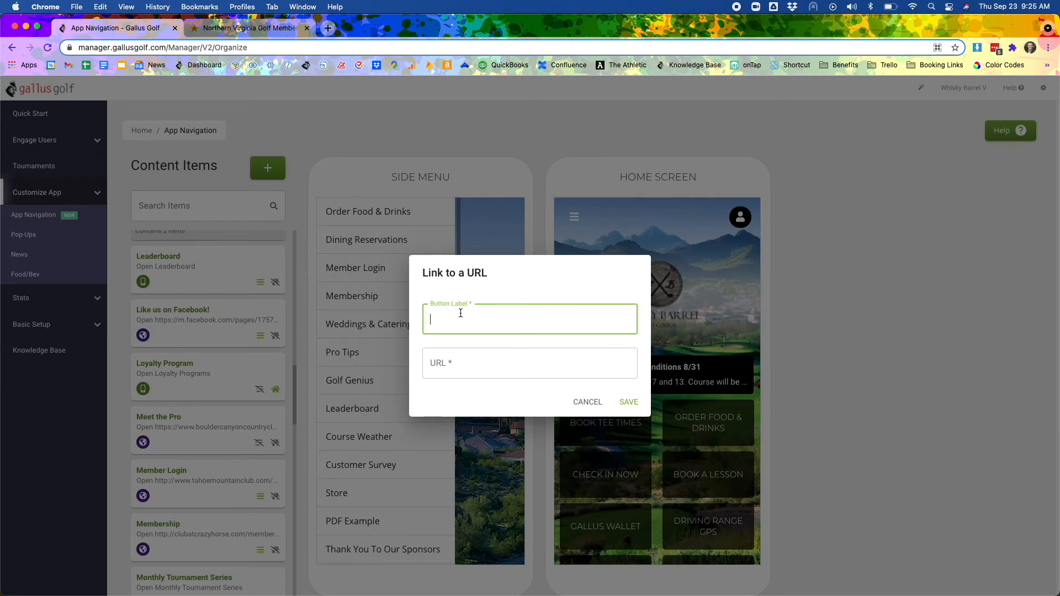
{"action": "type", "text": "Join"}
{"action": "key", "text": "Tab"}
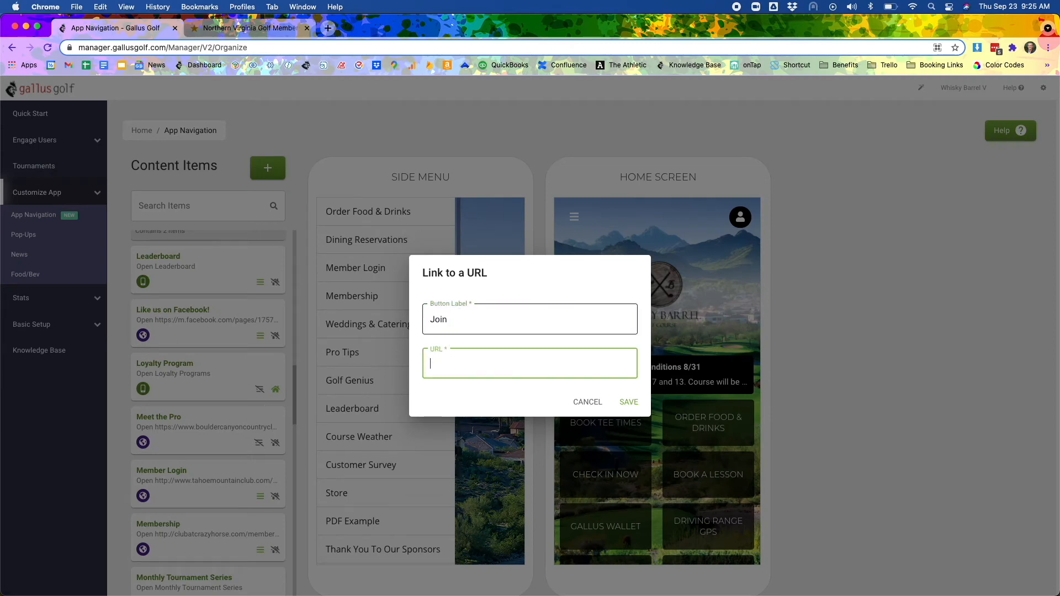
{"action": "right_click", "coordinate": [483, 363]}
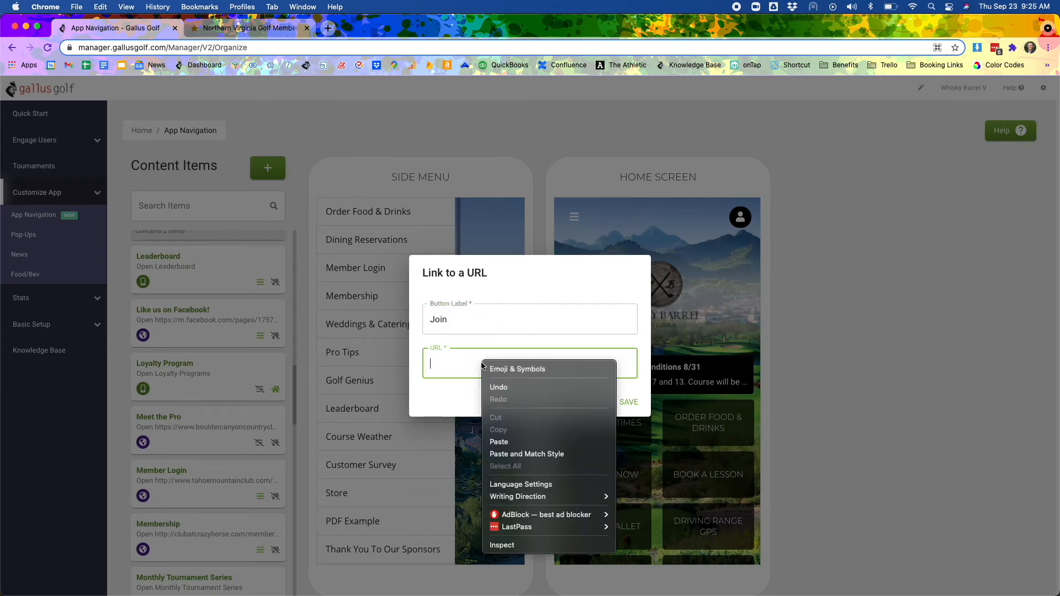
{"action": "left_click", "coordinate": [501, 442]}
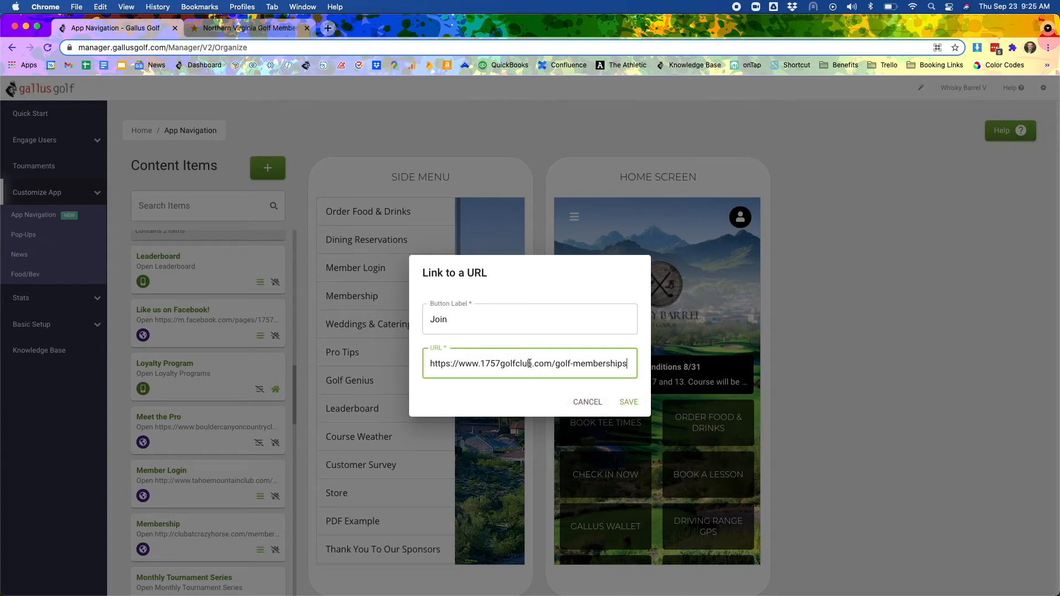
Check the golf memberships page on the club website again and cancel the Join link without saving
{"action": "left_click", "coordinate": [248, 32]}
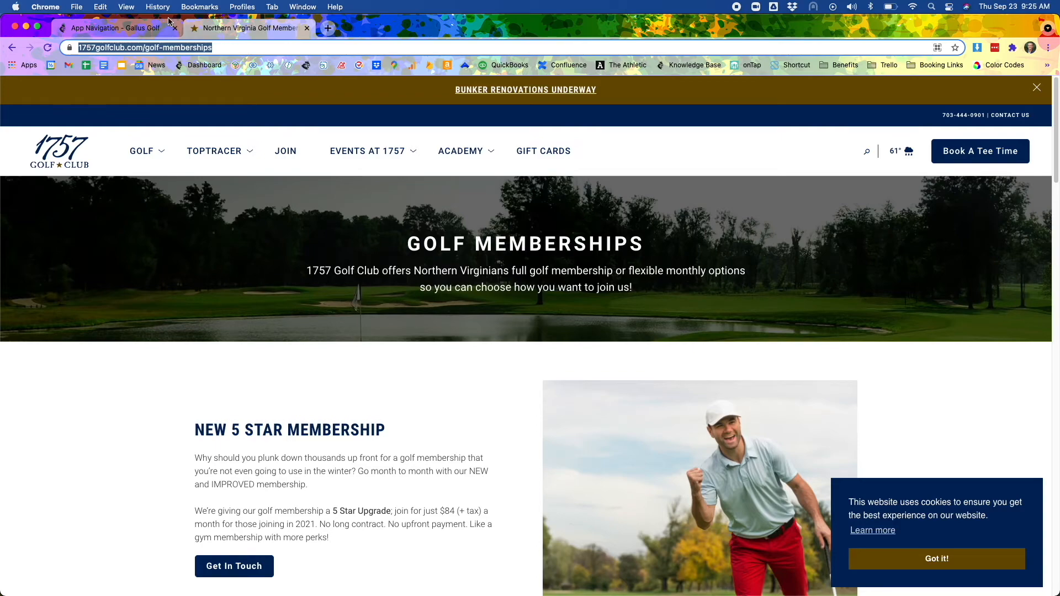
{"action": "left_click", "coordinate": [138, 29]}
{"action": "key", "text": "super+v"}
{"action": "left_click", "coordinate": [588, 402]}
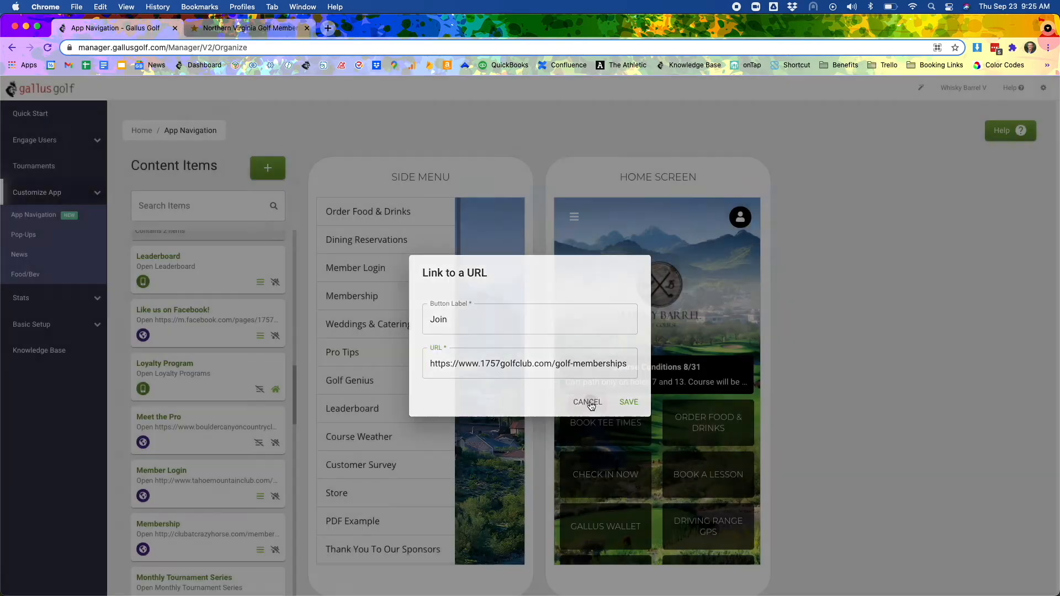
Check the available content item types without adding one, and open the About The Club custom page to review its preview
{"action": "left_click", "coordinate": [271, 171]}
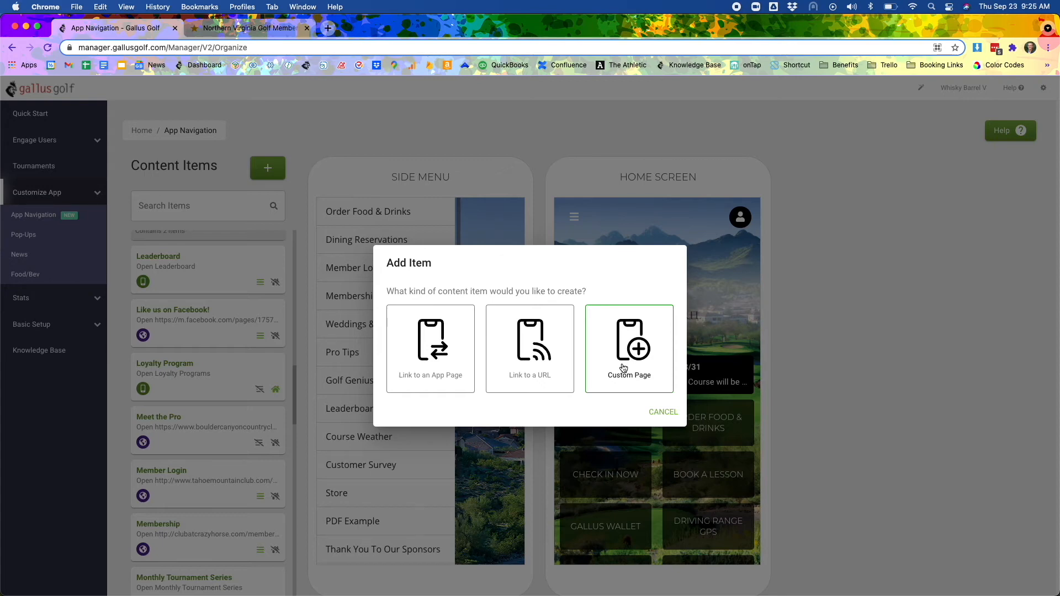
{"action": "left_click", "coordinate": [662, 413]}
{"action": "scroll", "coordinate": [210, 309], "scroll_direction": "up", "scroll_amount": 5}
{"action": "scroll", "coordinate": [208, 307], "scroll_direction": "up", "scroll_amount": 2}
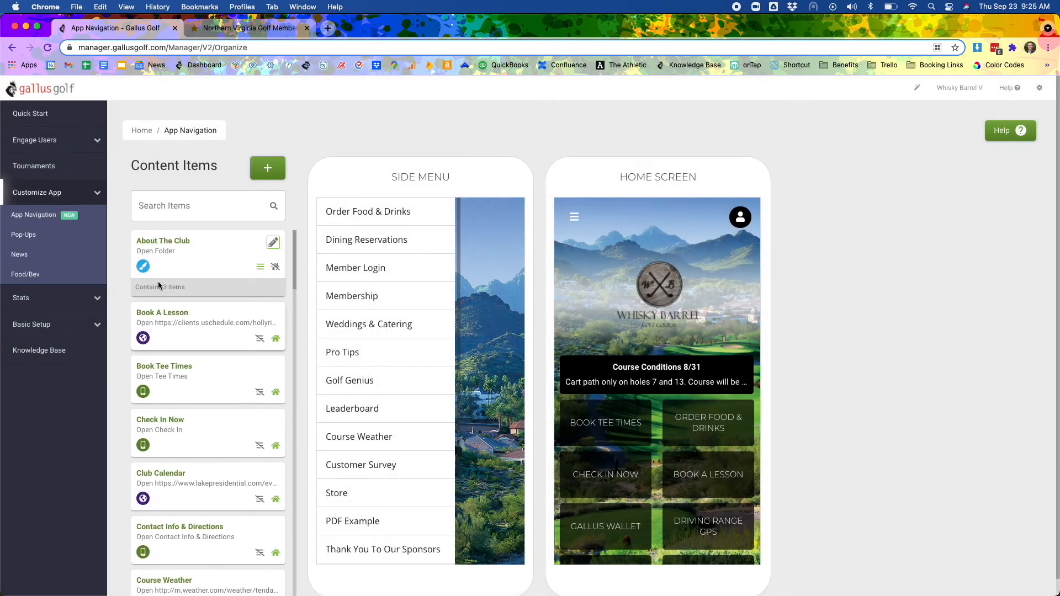
{"action": "left_click", "coordinate": [182, 250]}
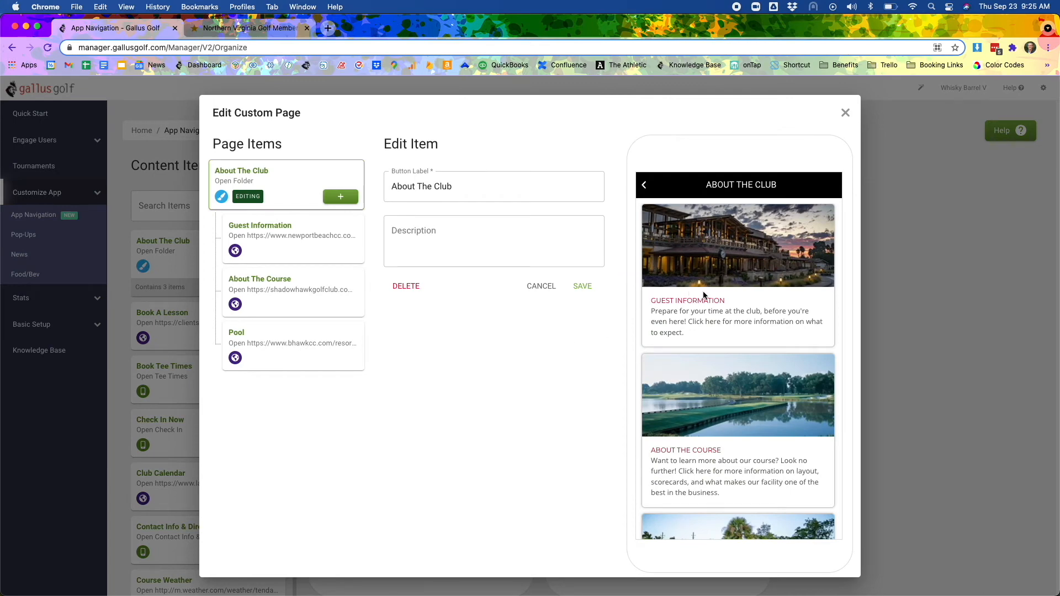
{"action": "scroll", "coordinate": [727, 326], "scroll_direction": "down", "scroll_amount": 1}
{"action": "scroll", "coordinate": [728, 324], "scroll_direction": "down", "scroll_amount": 2}
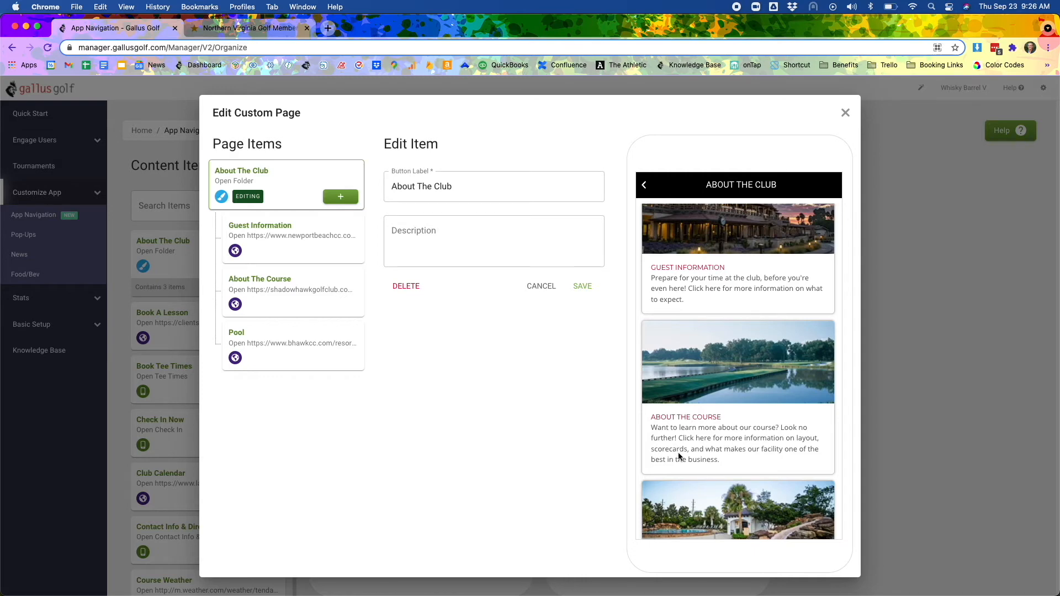
Inspect the External Link form for a new About The Club page item and close the custom page without saving
{"action": "left_click", "coordinate": [341, 198]}
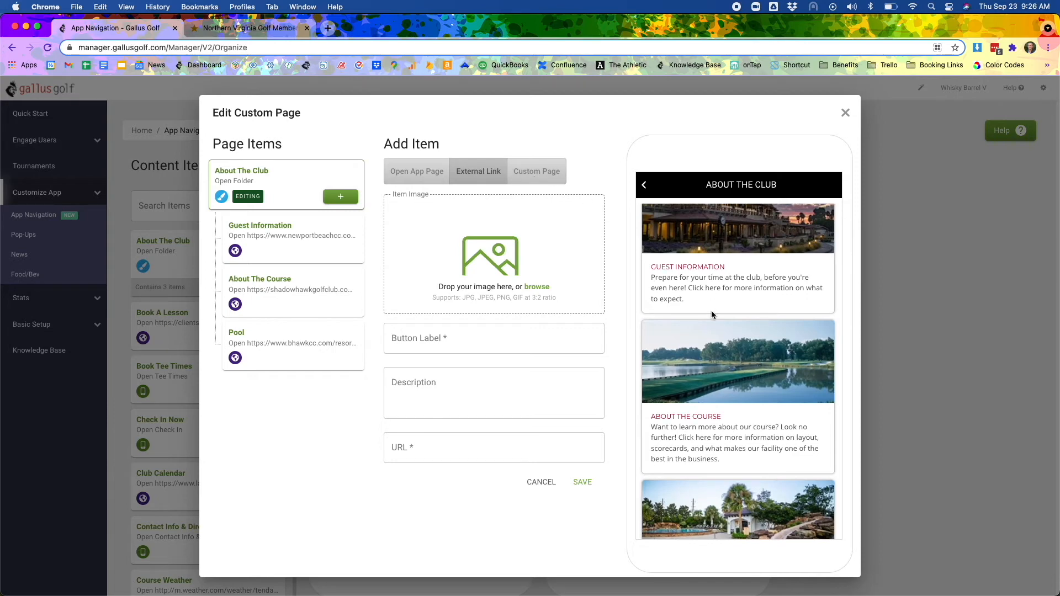
{"action": "scroll", "coordinate": [712, 313], "scroll_direction": "down", "scroll_amount": 3}
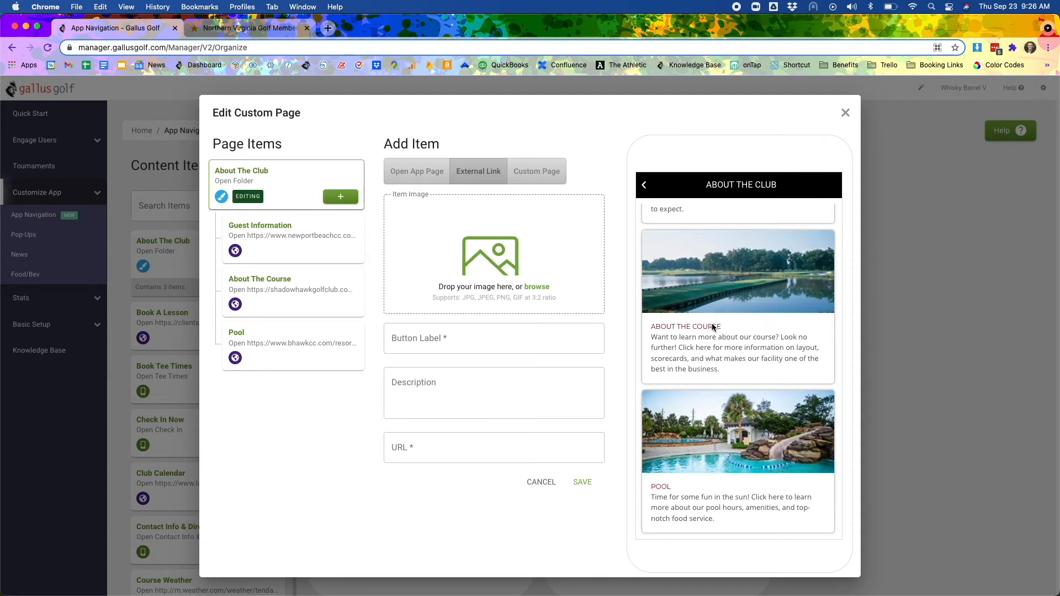
{"action": "left_click", "coordinate": [845, 114]}
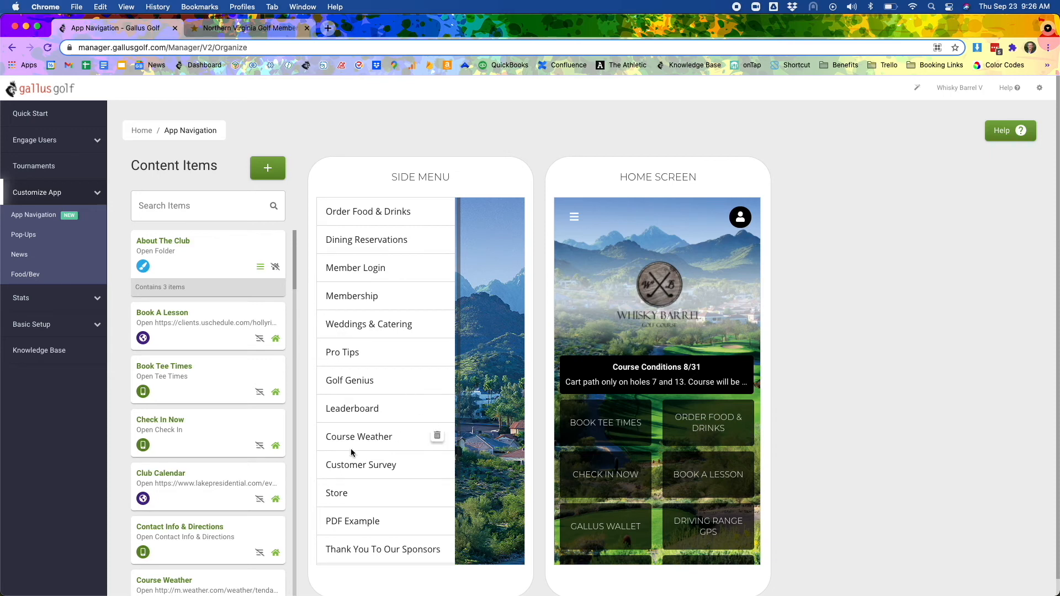
Show the About The Club item on the home screen and remove it from there again
{"action": "left_click", "coordinate": [275, 269]}
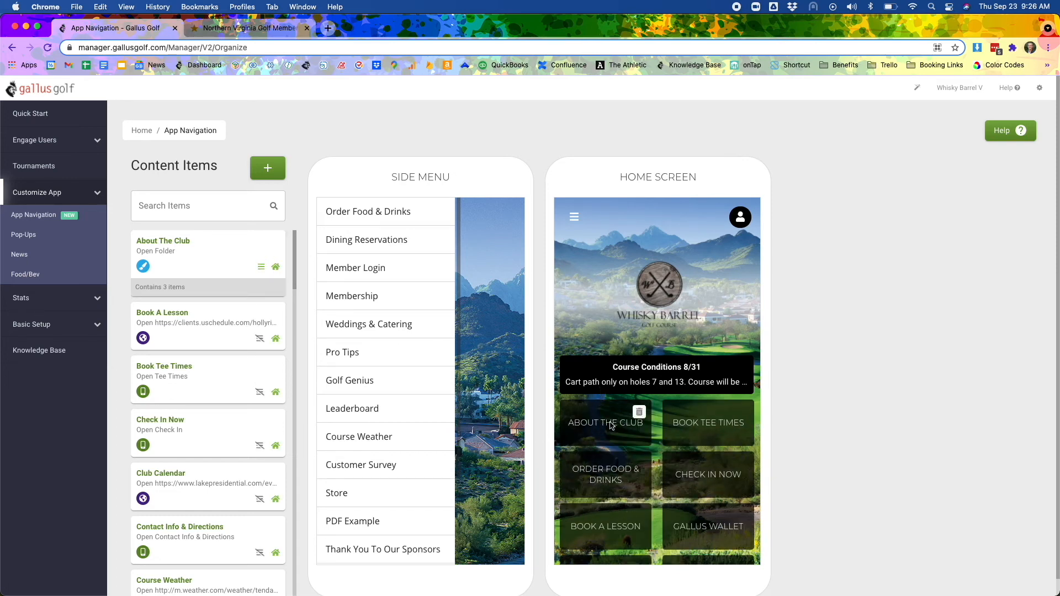
{"action": "mouse_move", "coordinate": [607, 426]}
{"action": "left_mouse_down"}
{"action": "mouse_move", "coordinate": [668, 428]}
{"action": "mouse_move", "coordinate": [620, 473]}
{"action": "mouse_move", "coordinate": [624, 425]}
{"action": "mouse_move", "coordinate": [608, 424]}
{"action": "left_mouse_up"}
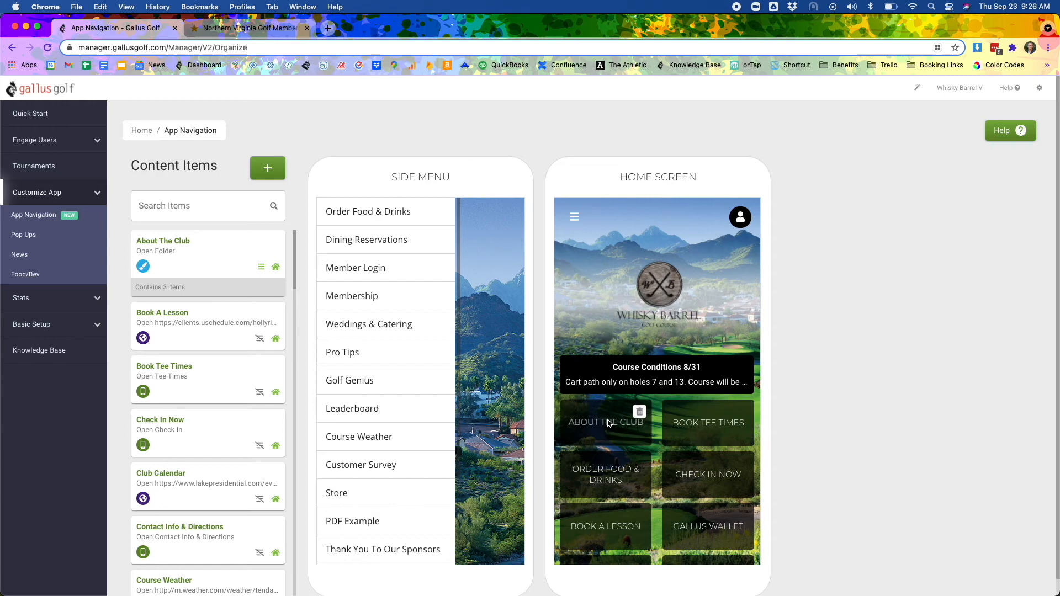
{"action": "left_click", "coordinate": [642, 414]}
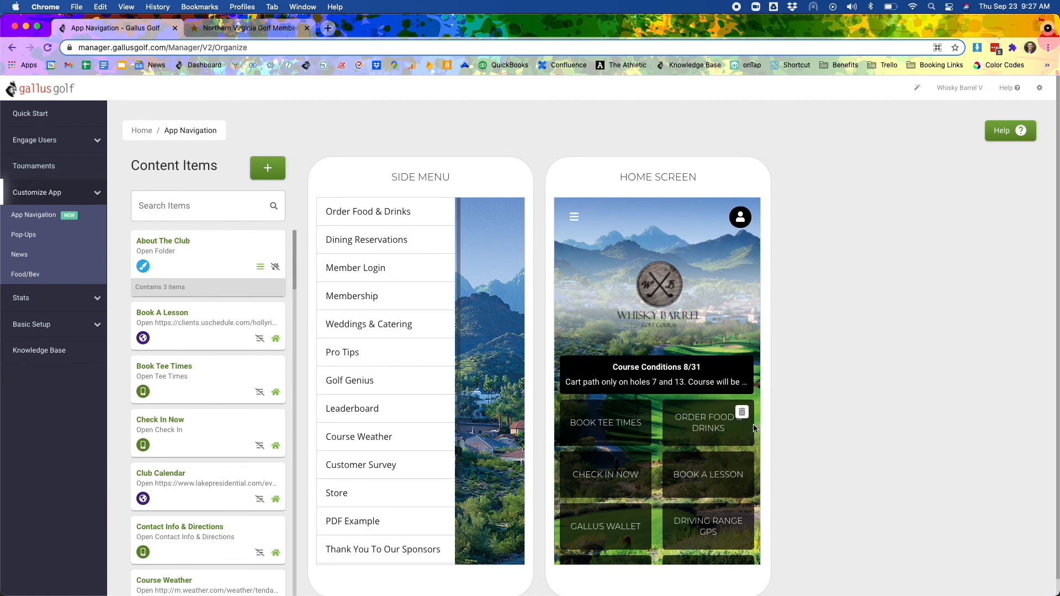
Look through all the home screen buttons in the preview and open the Help contact options
{"action": "scroll", "coordinate": [666, 415], "scroll_direction": "down", "scroll_amount": 5}
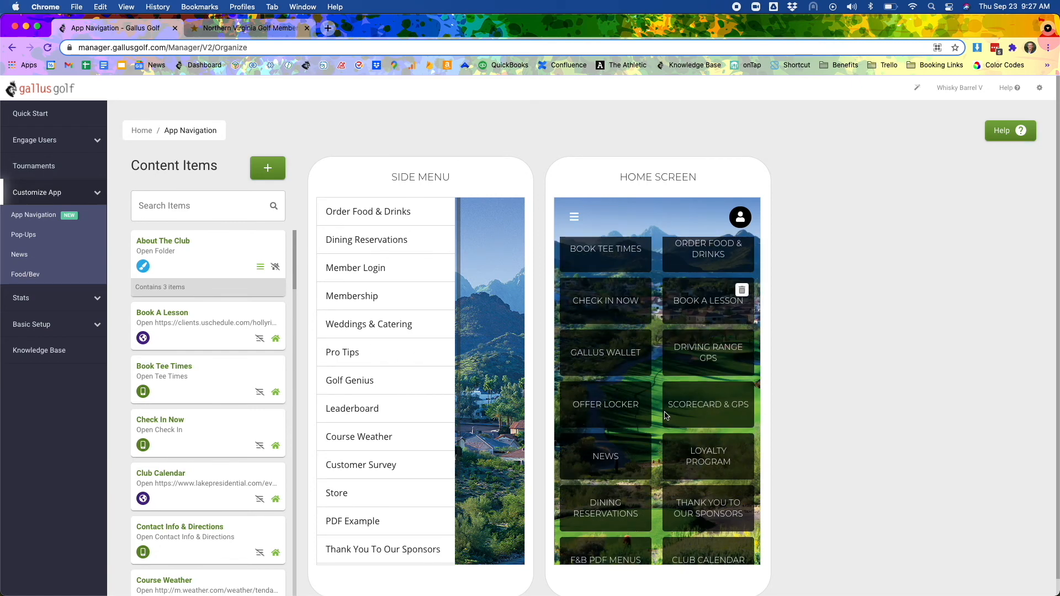
{"action": "scroll", "coordinate": [666, 415], "scroll_direction": "up", "scroll_amount": 5}
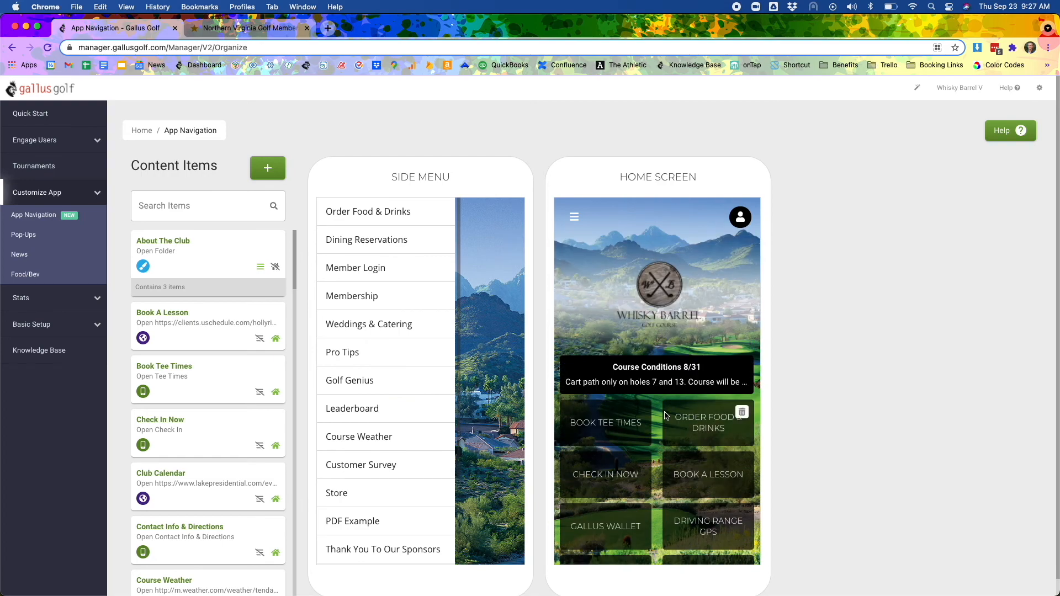
{"action": "scroll", "coordinate": [666, 415], "scroll_direction": "down", "scroll_amount": 1}
{"action": "scroll", "coordinate": [667, 399], "scroll_direction": "down", "scroll_amount": 2}
{"action": "scroll", "coordinate": [667, 399], "scroll_direction": "down", "scroll_amount": 6}
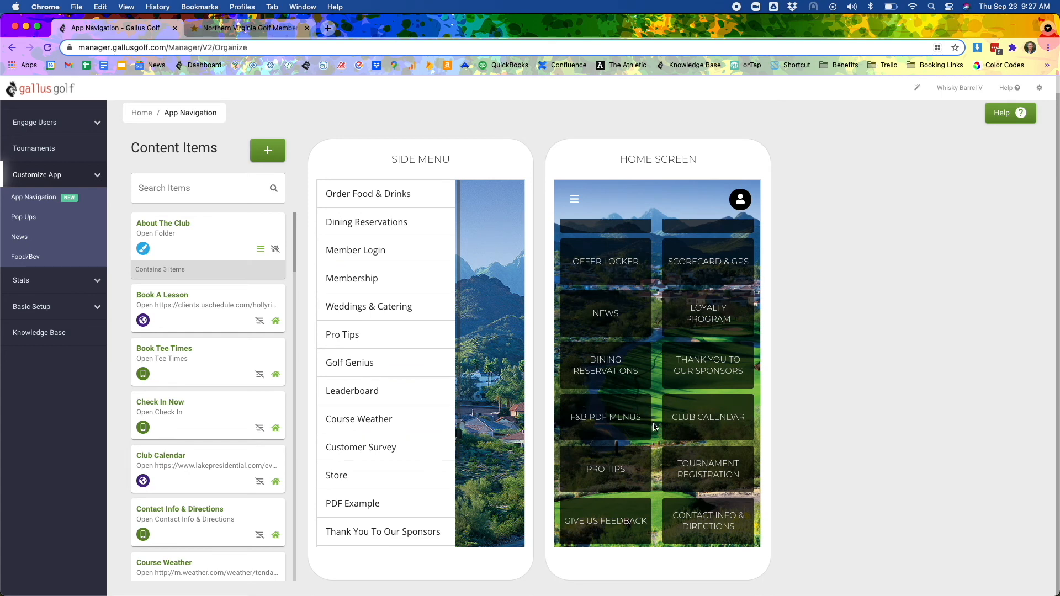
{"action": "scroll", "coordinate": [654, 425], "scroll_direction": "up", "scroll_amount": 1}
{"action": "scroll", "coordinate": [655, 425], "scroll_direction": "up", "scroll_amount": 6}
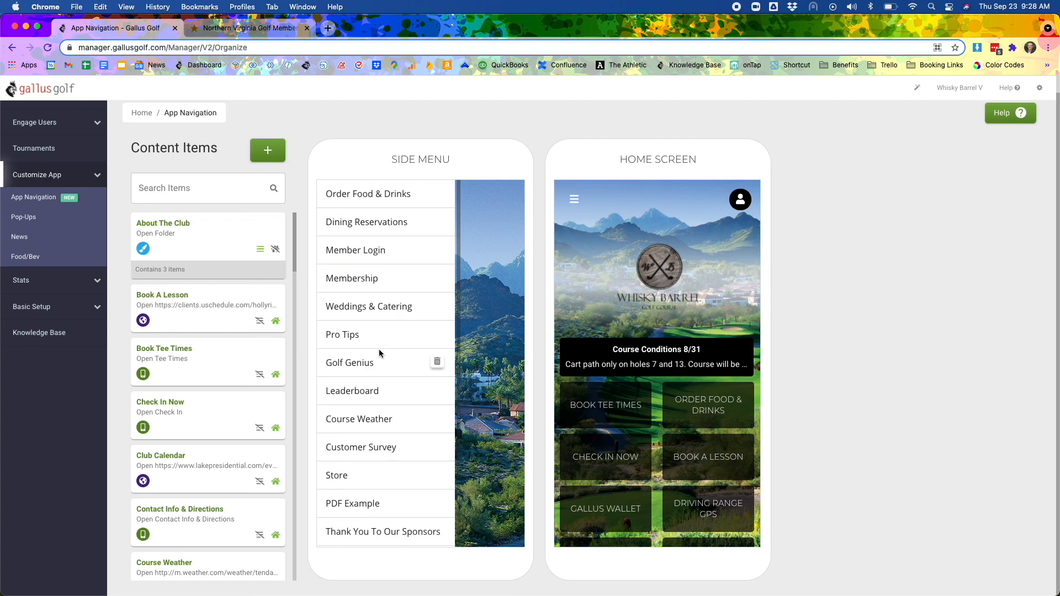
{"action": "left_click", "coordinate": [1001, 88]}
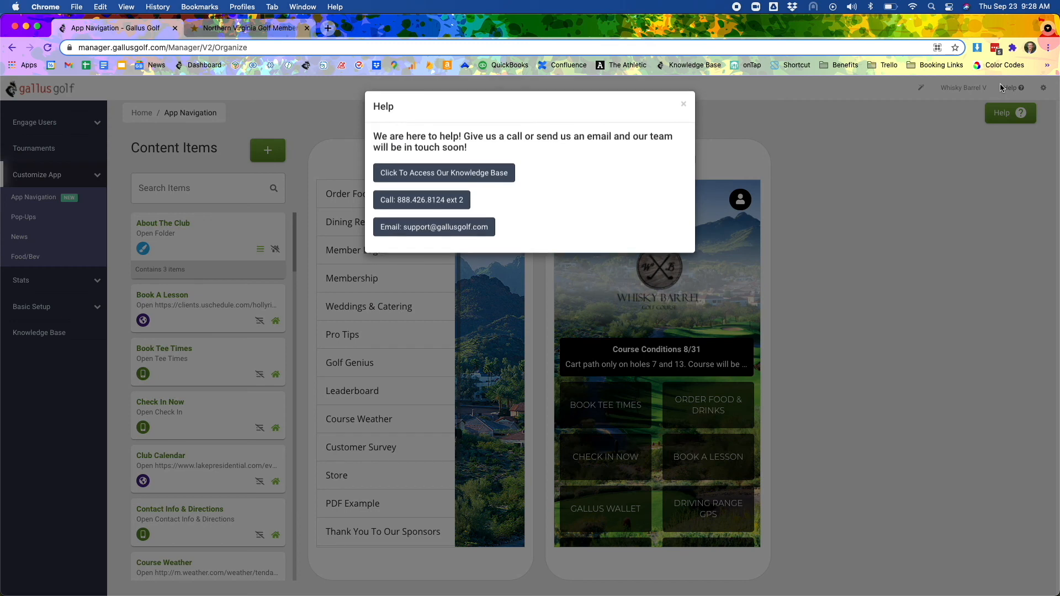